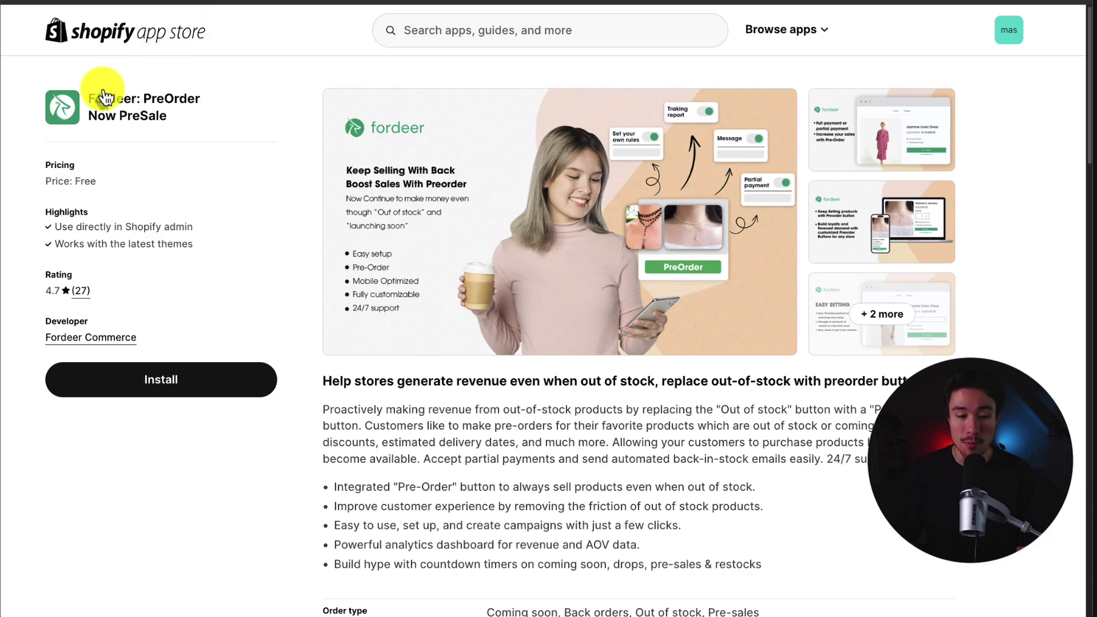
# Install Fordeer: PreOrder Now PreSale from its listing and approve its data-access permissions.
pyautogui.scroll(-2, 103, 97)
pyautogui.moveTo(402, 286); pyautogui.dragTo(676, 289)
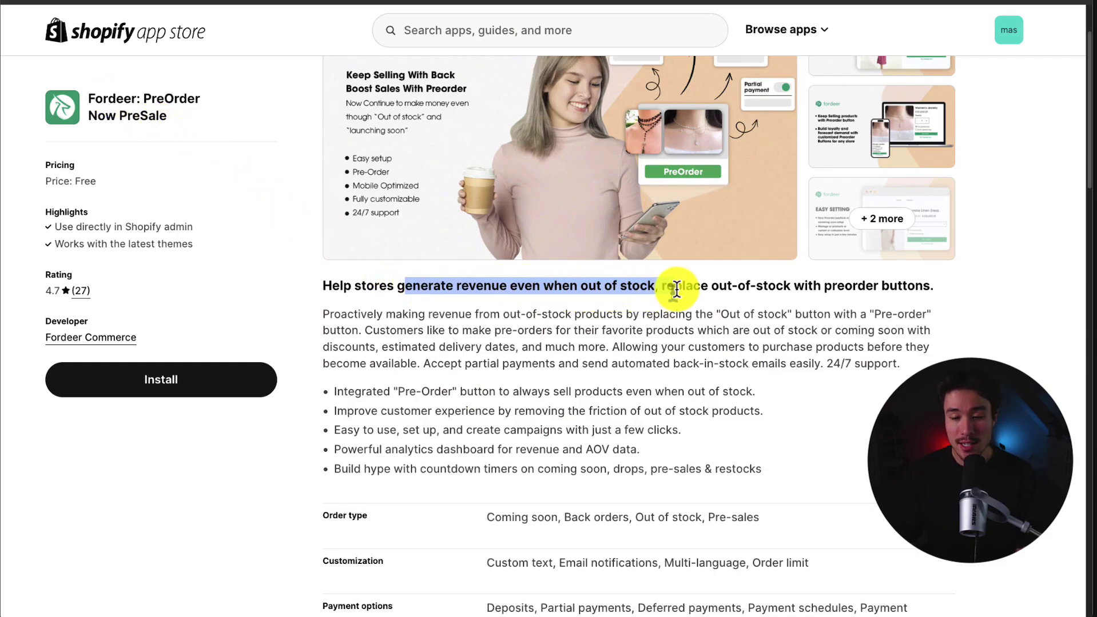
pyautogui.scroll(2, 883, 392)
pyautogui.click(769, 437)
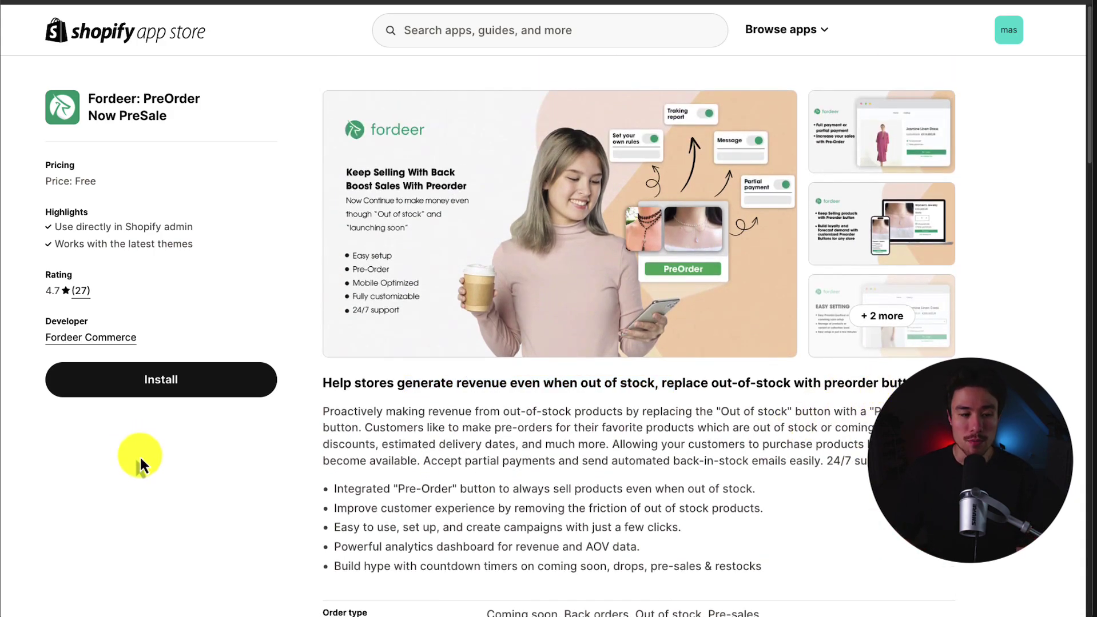
pyautogui.click(156, 376)
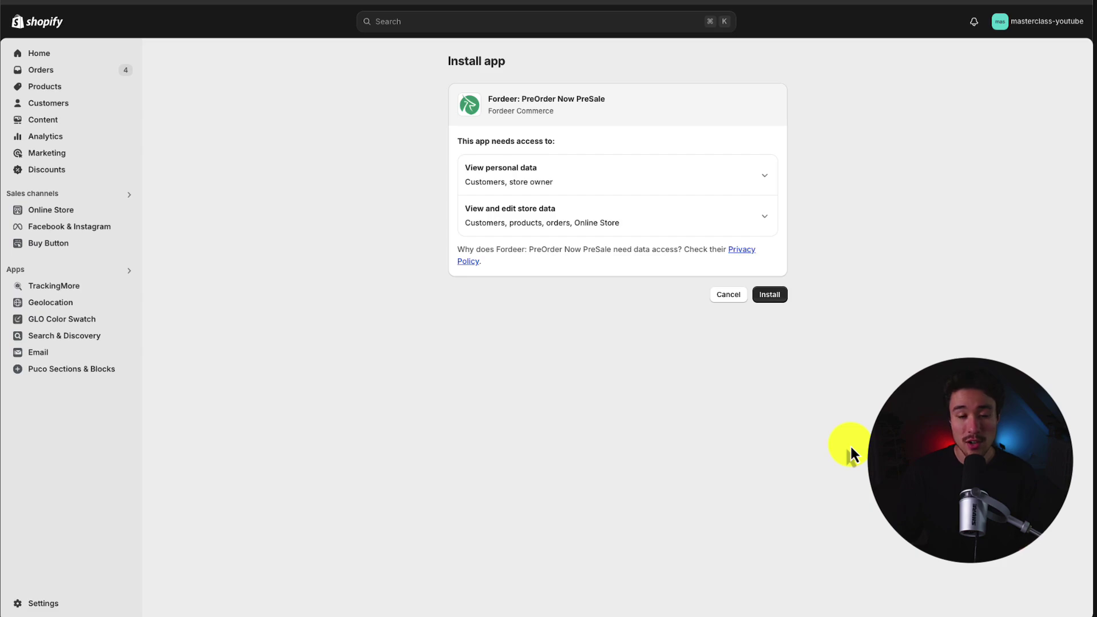
pyautogui.click(777, 301)
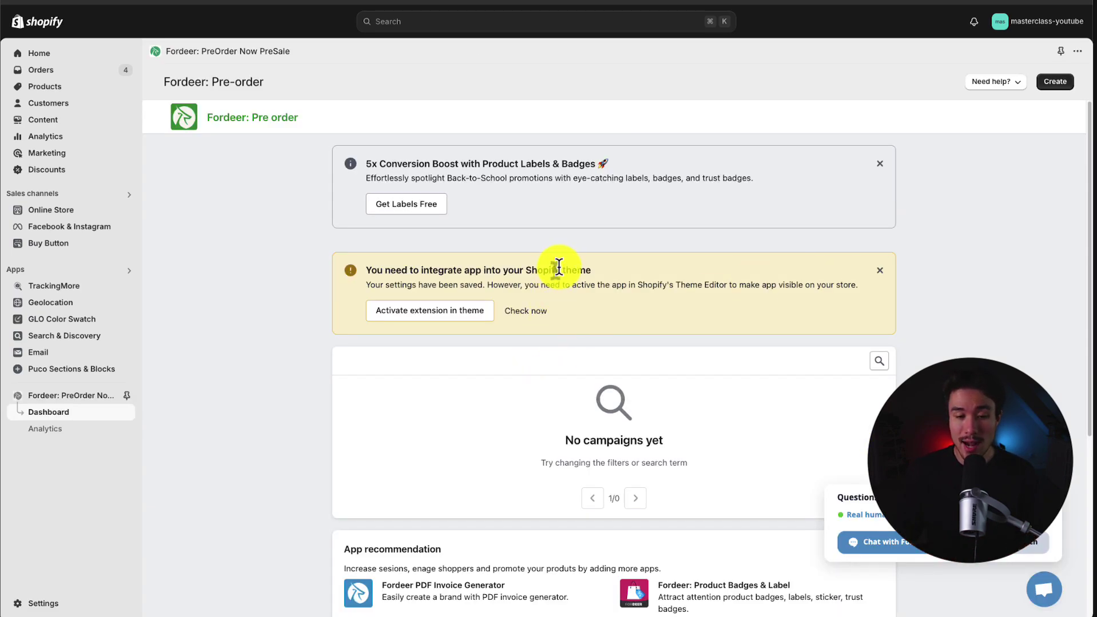
pyautogui.scroll(-1, 560, 276)
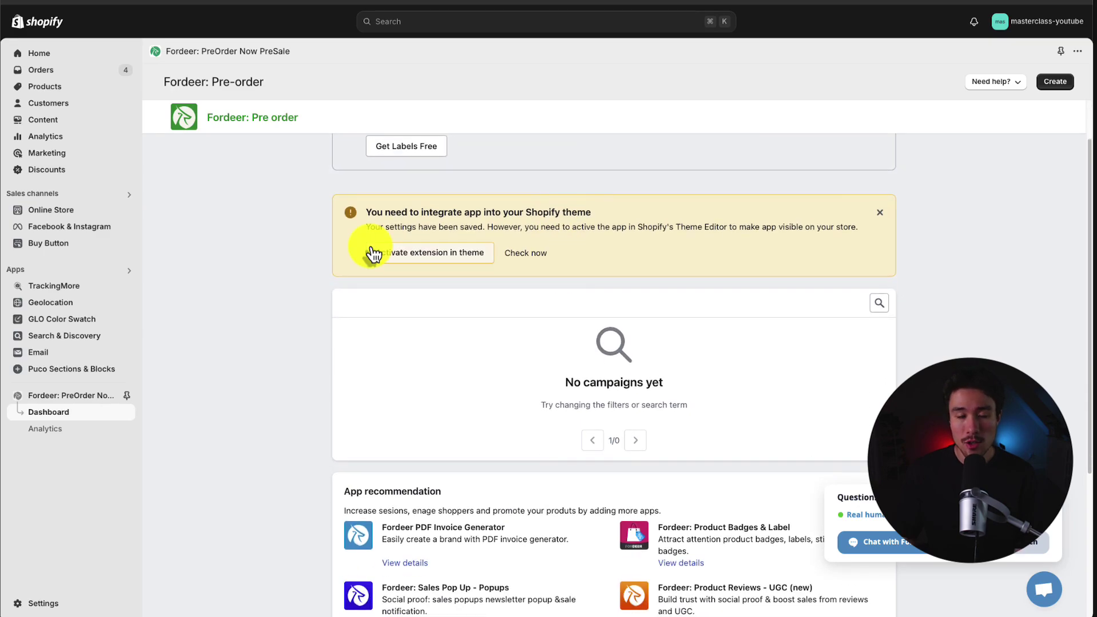
# Activate the Fordeer Pre-Order Helper embed in the theme editor and save the theme.
pyautogui.click(409, 263)
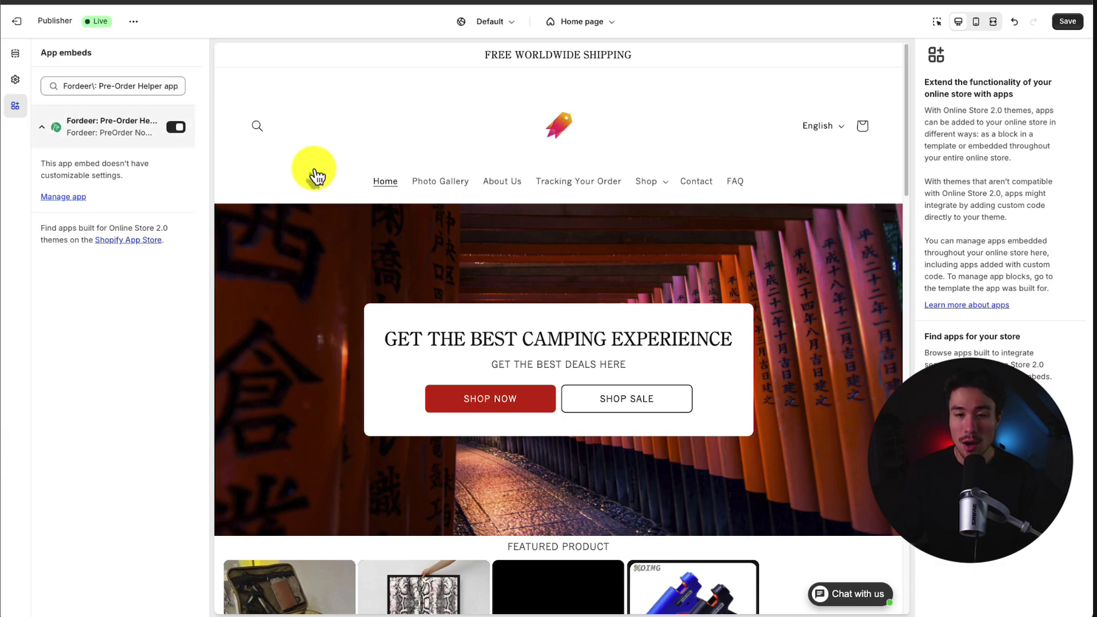
pyautogui.click(1065, 23)
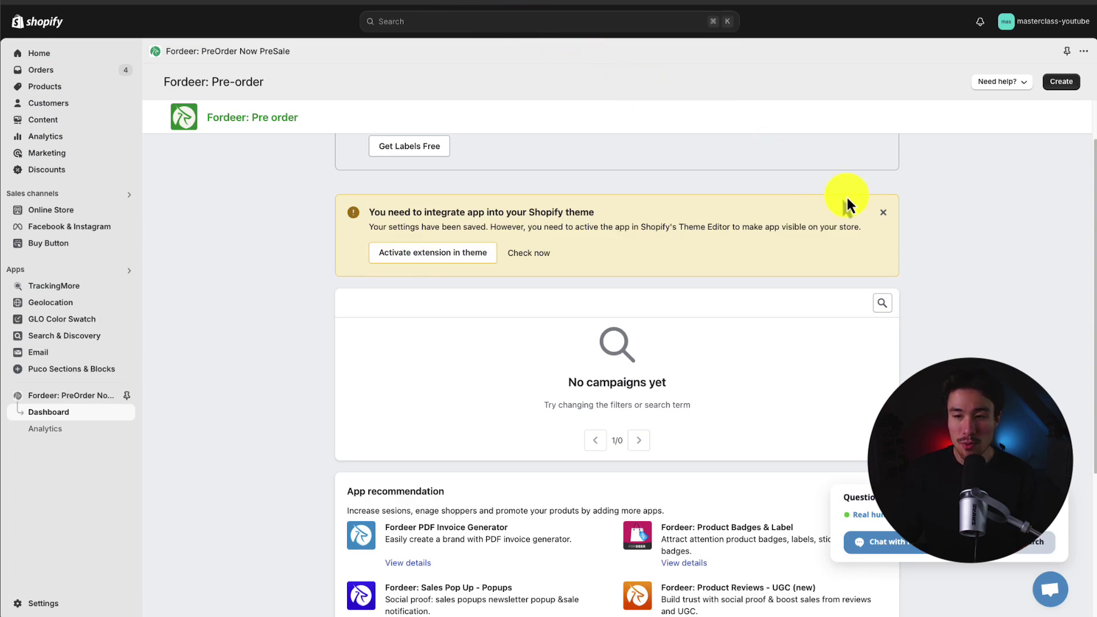
# Dismiss the theme-integration warning banner and the chat help popup.
pyautogui.scroll(1, 957, 254)
pyautogui.click(883, 270)
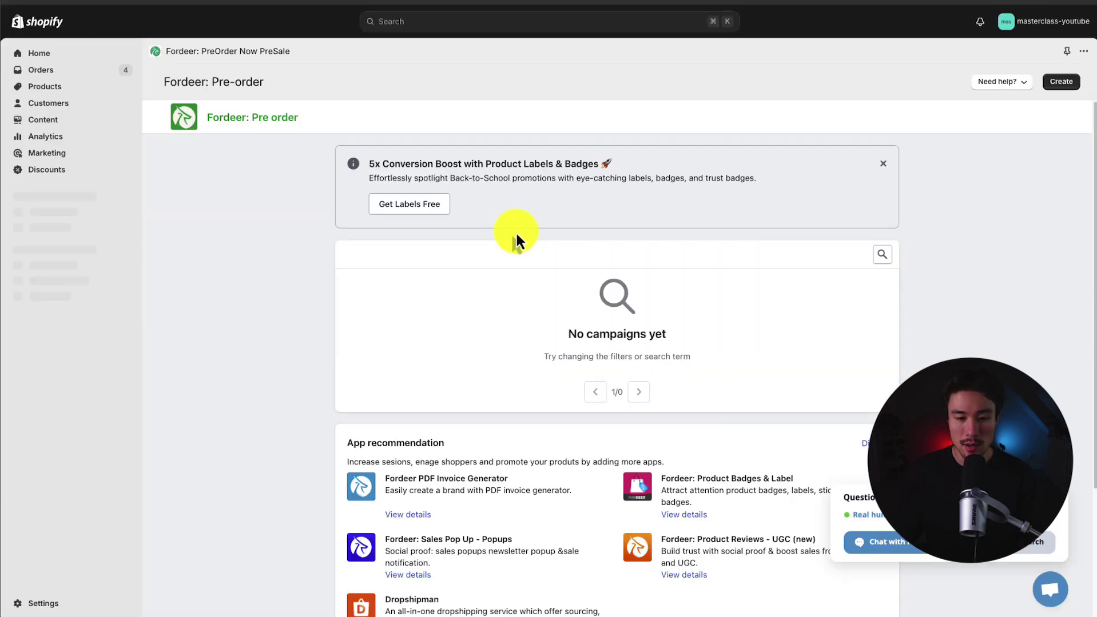
pyautogui.click(1057, 498)
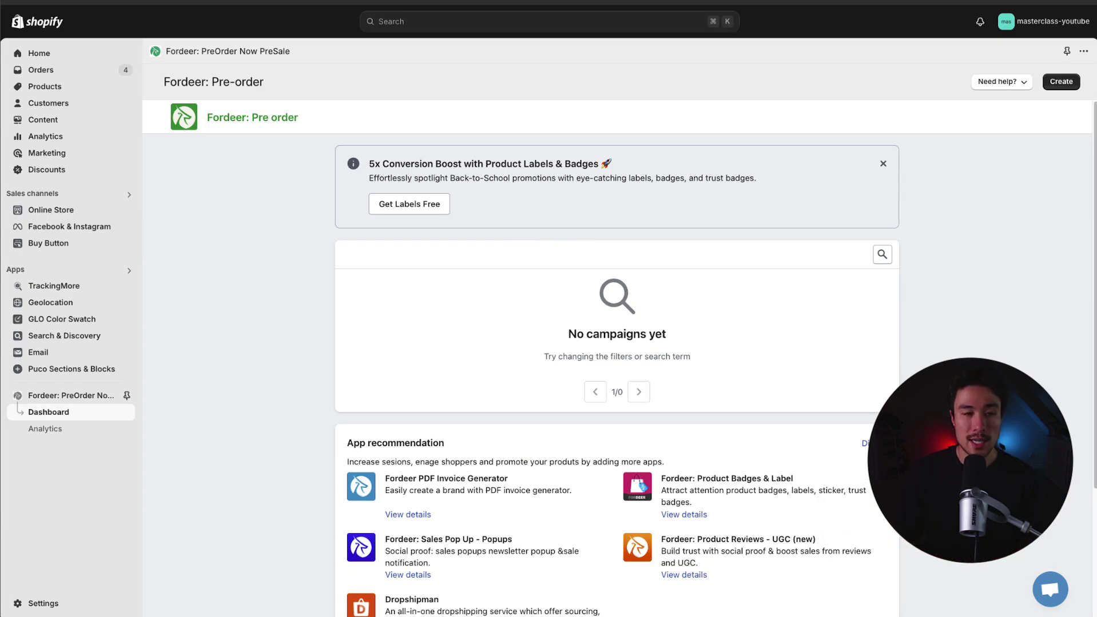
# Create a new pre-order campaign named 'First Pre order'.
pyautogui.click(1061, 81)
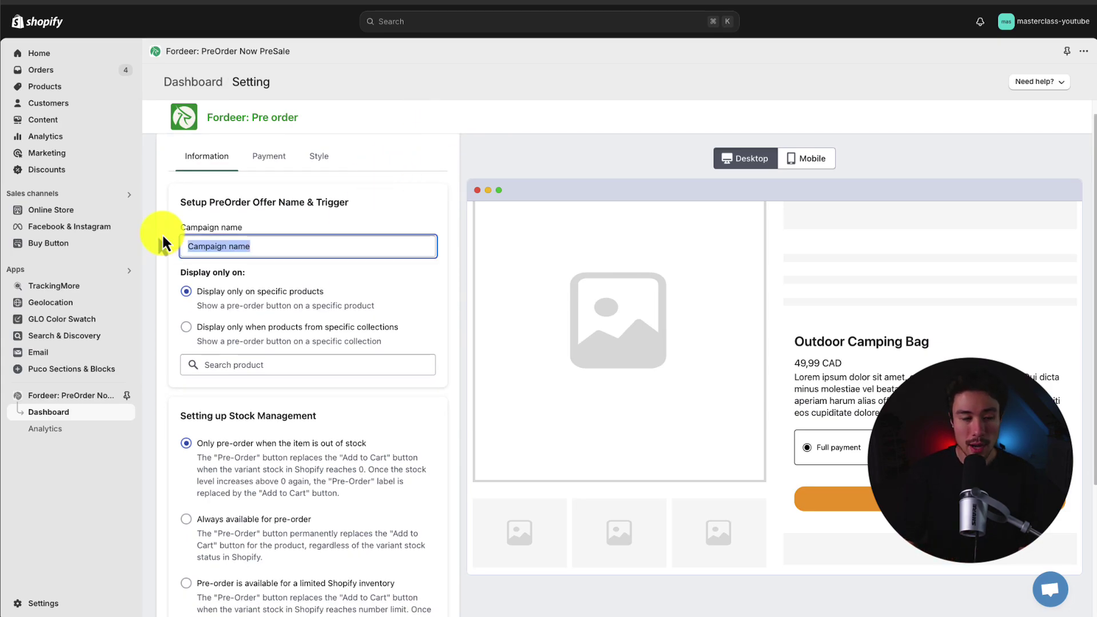
pyautogui.write('First Pre')
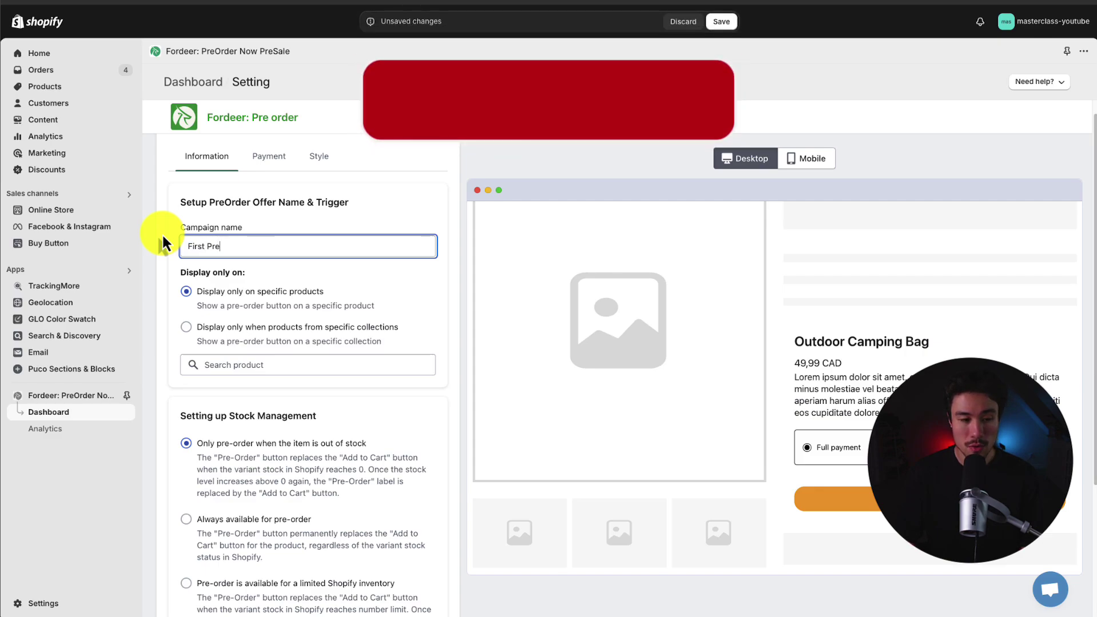
pyautogui.write(' order')
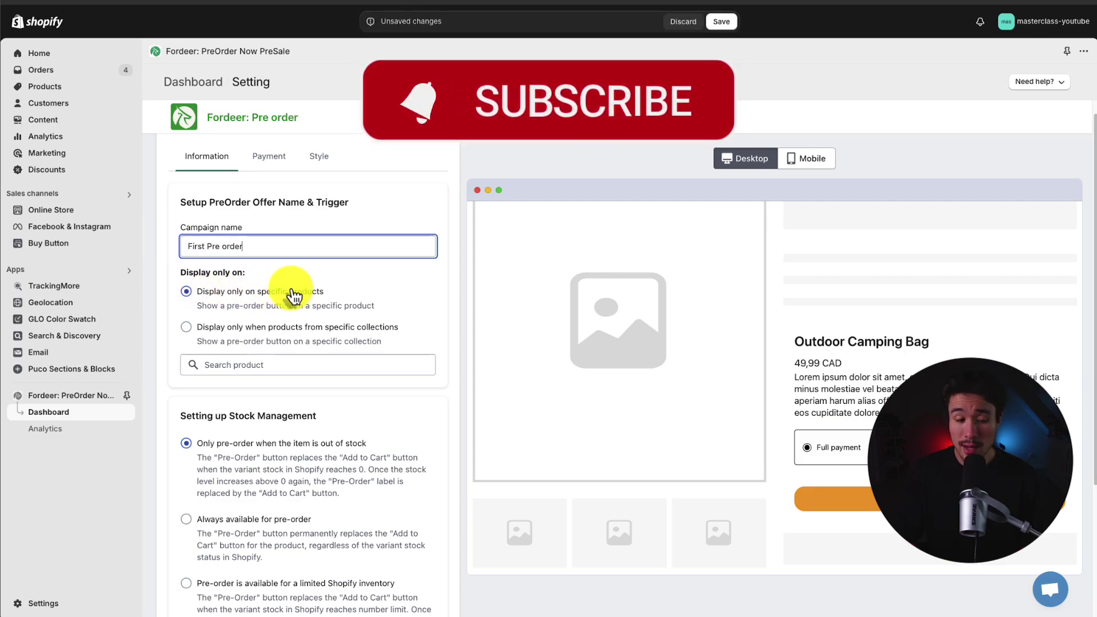
pyautogui.scroll(-1, 298, 289)
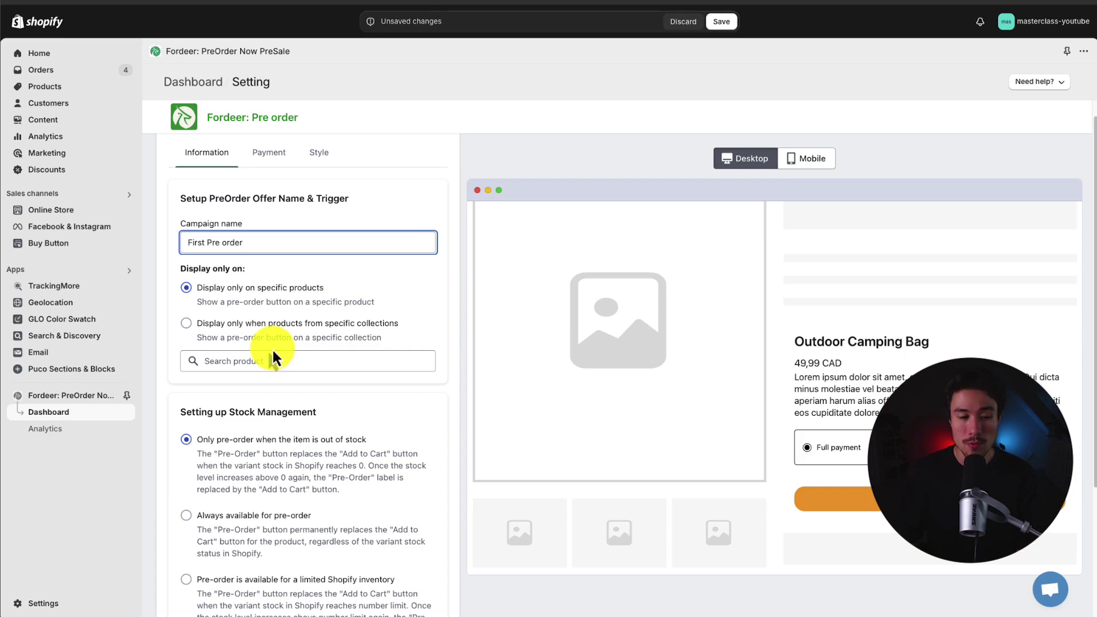
# Search 'cam' and add Outdoor Camping Bag as the campaign's product.
pyautogui.click(254, 357)
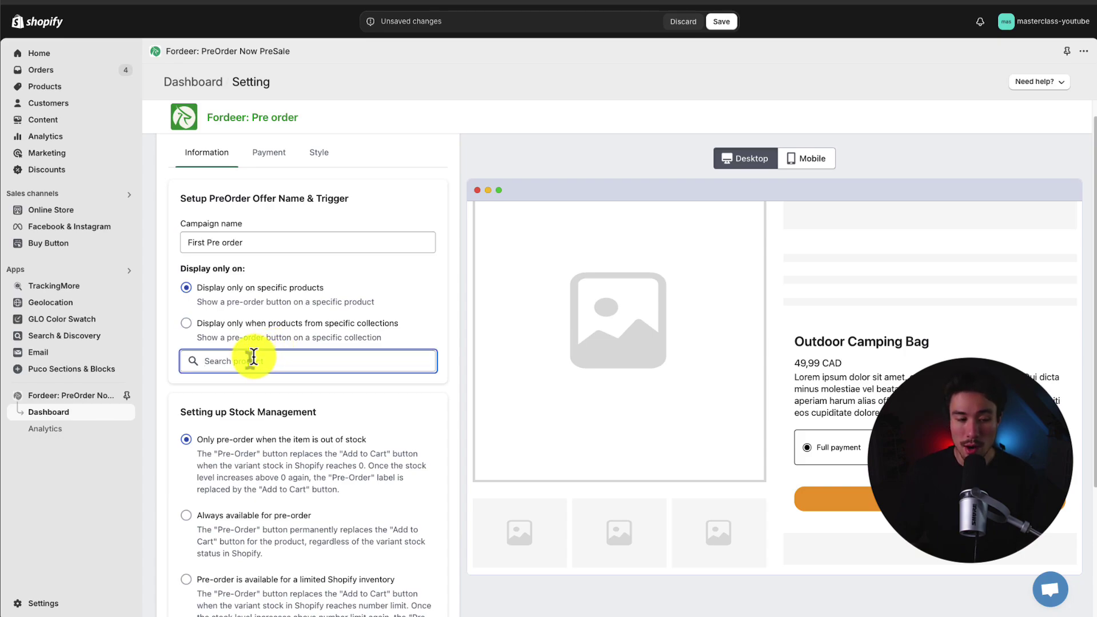
pyautogui.write('cam')
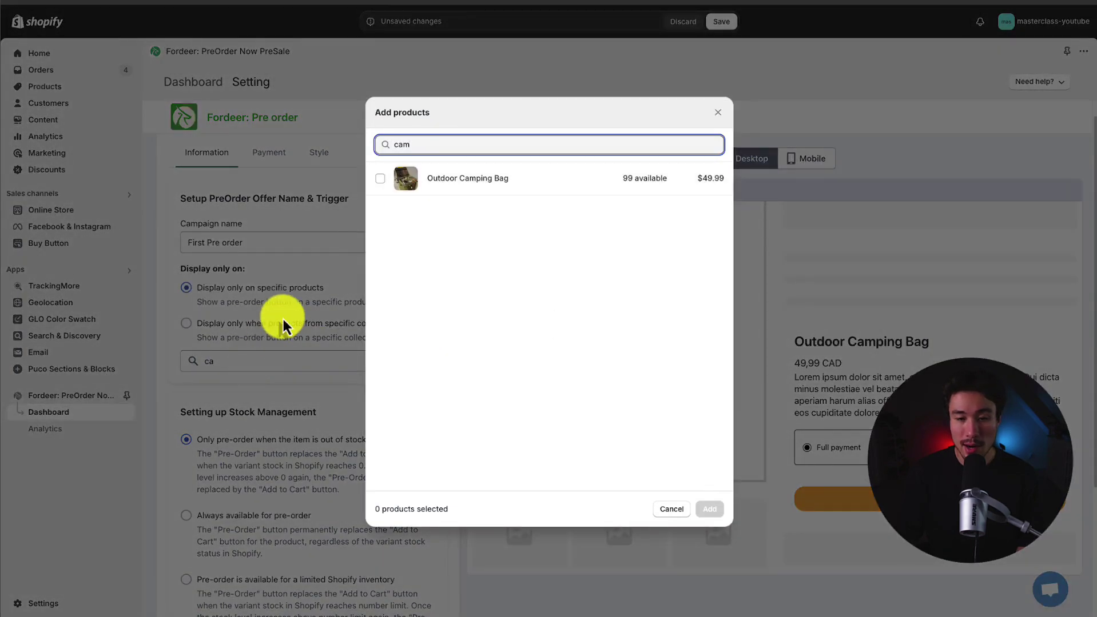
pyautogui.click(380, 180)
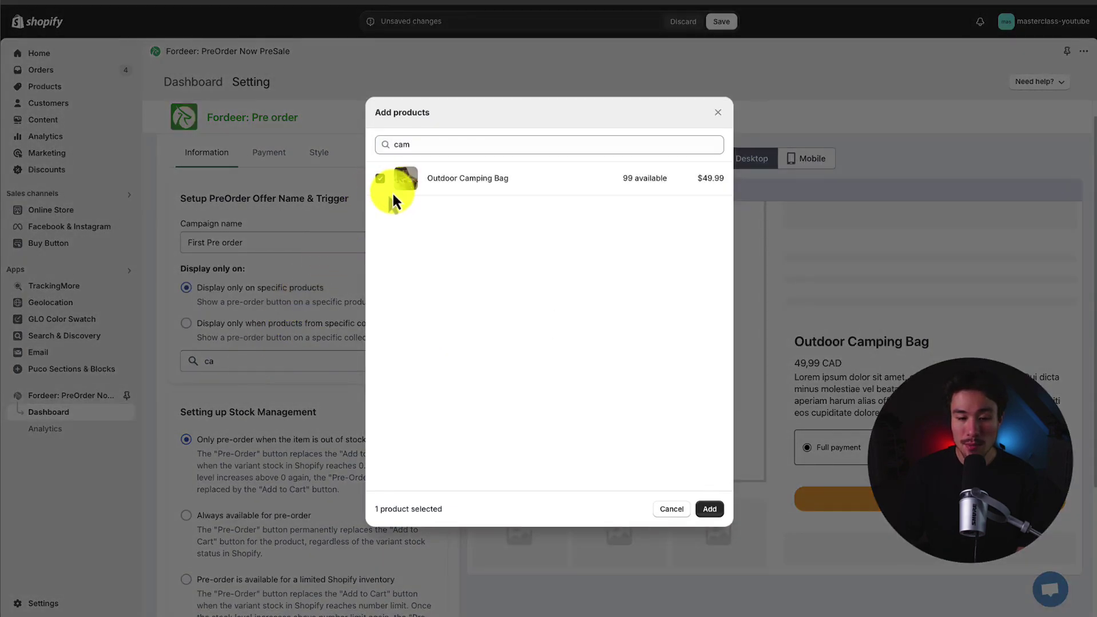
pyautogui.click(710, 508)
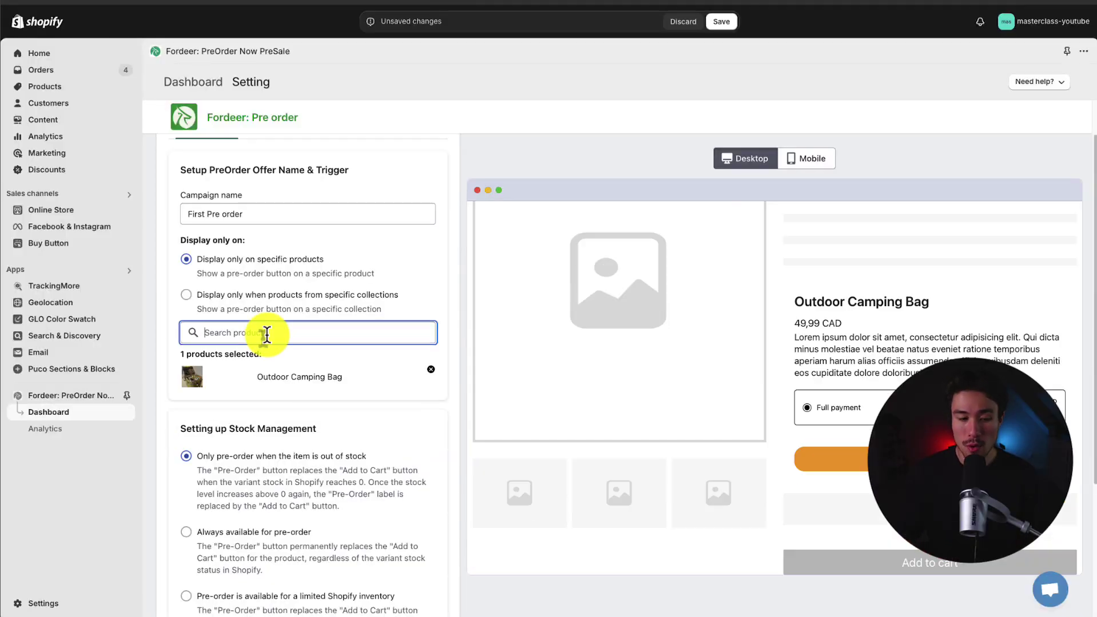
# Check the product preview on mobile, then switch back to desktop.
pyautogui.scroll(1, 331, 297)
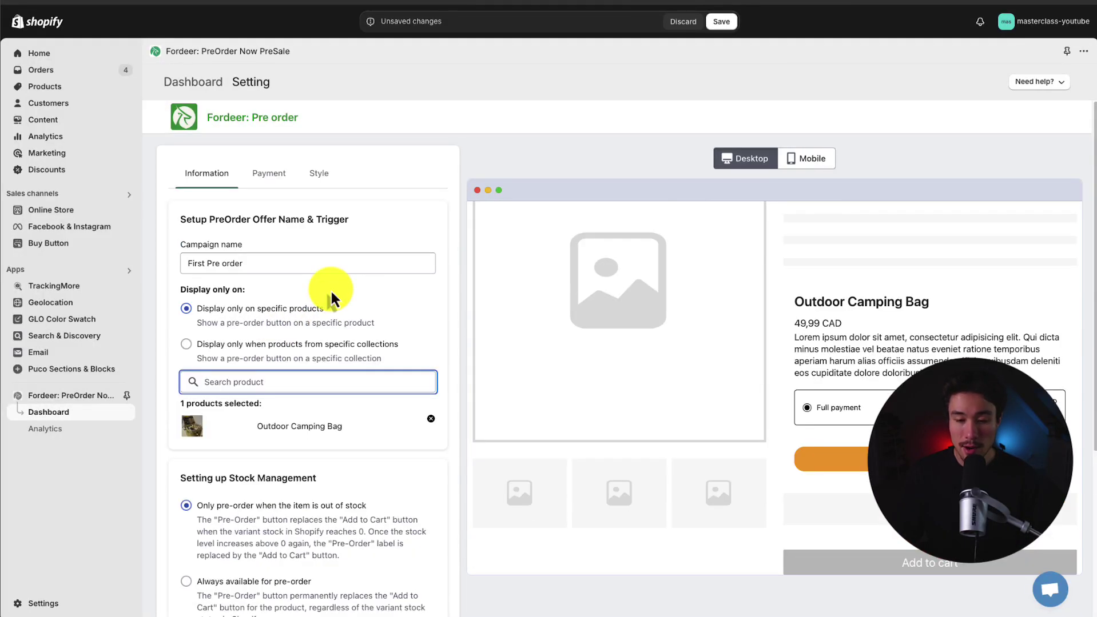
pyautogui.click(821, 160)
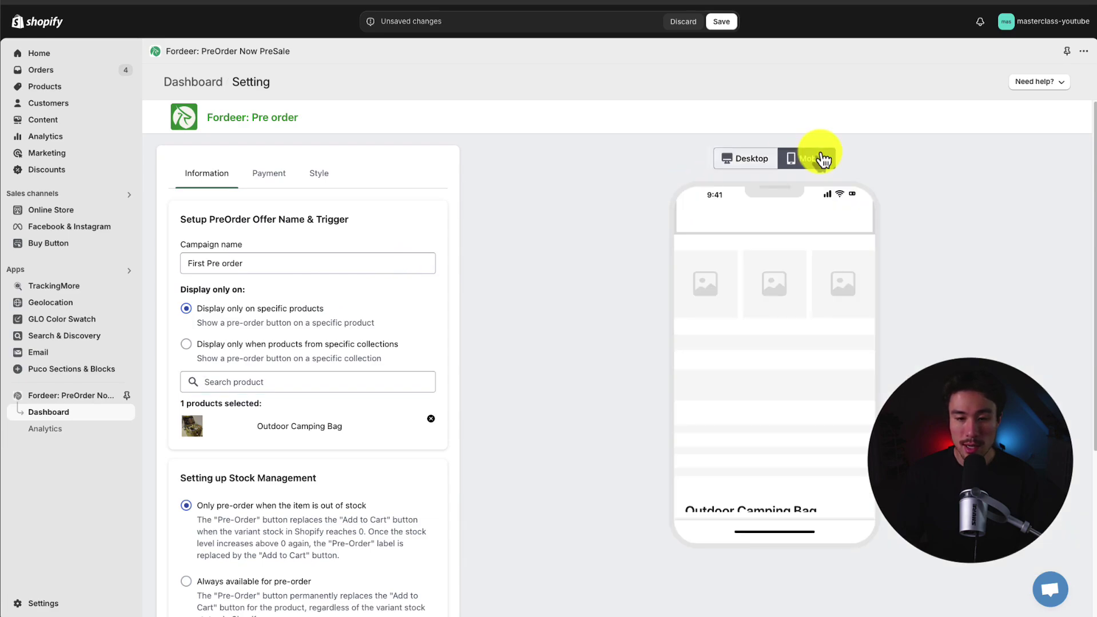
pyautogui.click(730, 166)
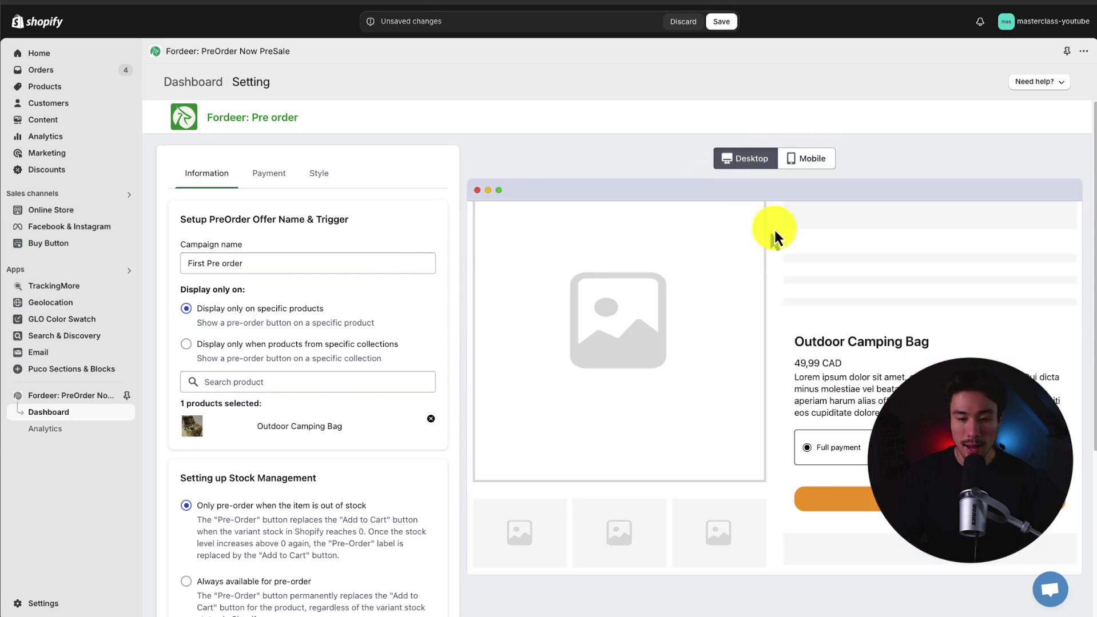
pyautogui.scroll(-4, 416, 465)
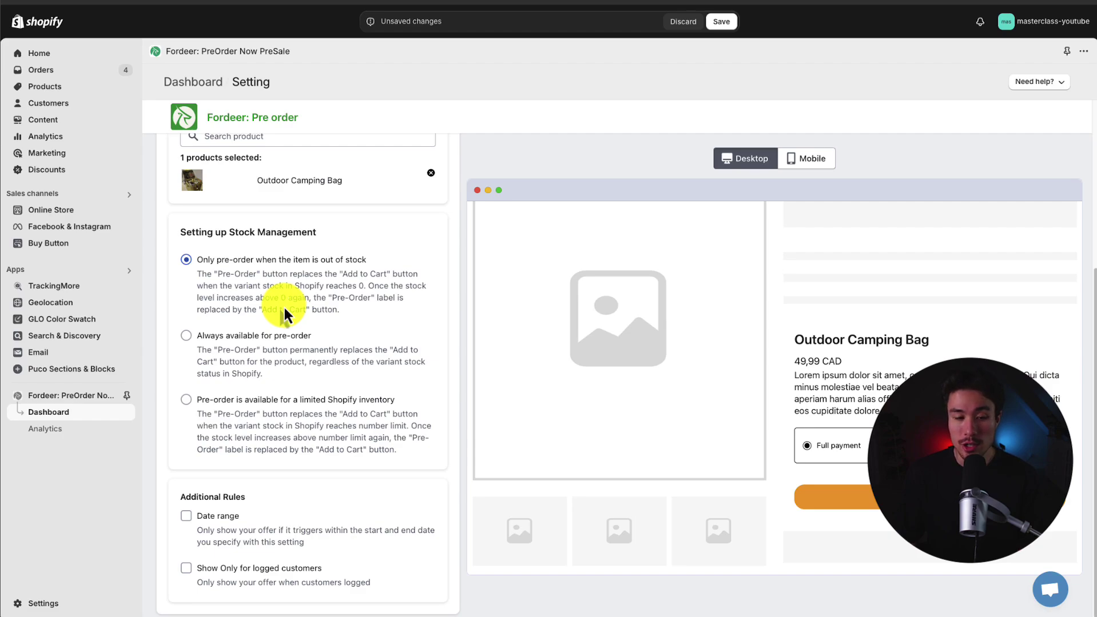
# Review the inventory option descriptions, keeping 'Only pre-order when the item is out of stock'.
pyautogui.moveTo(216, 297); pyautogui.dragTo(297, 298)
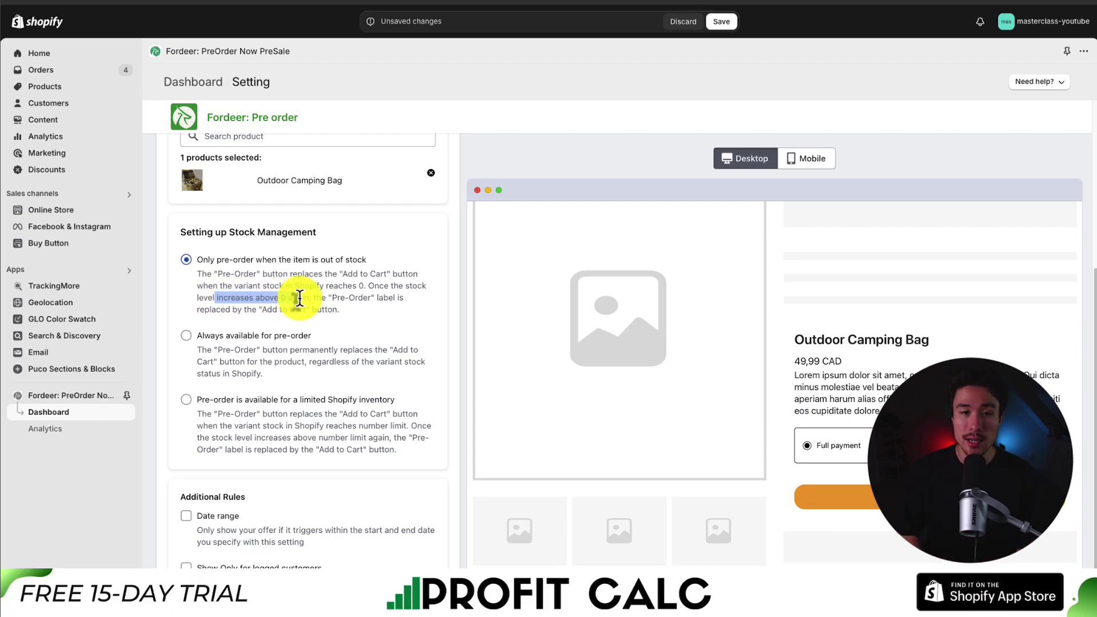
pyautogui.click(409, 313)
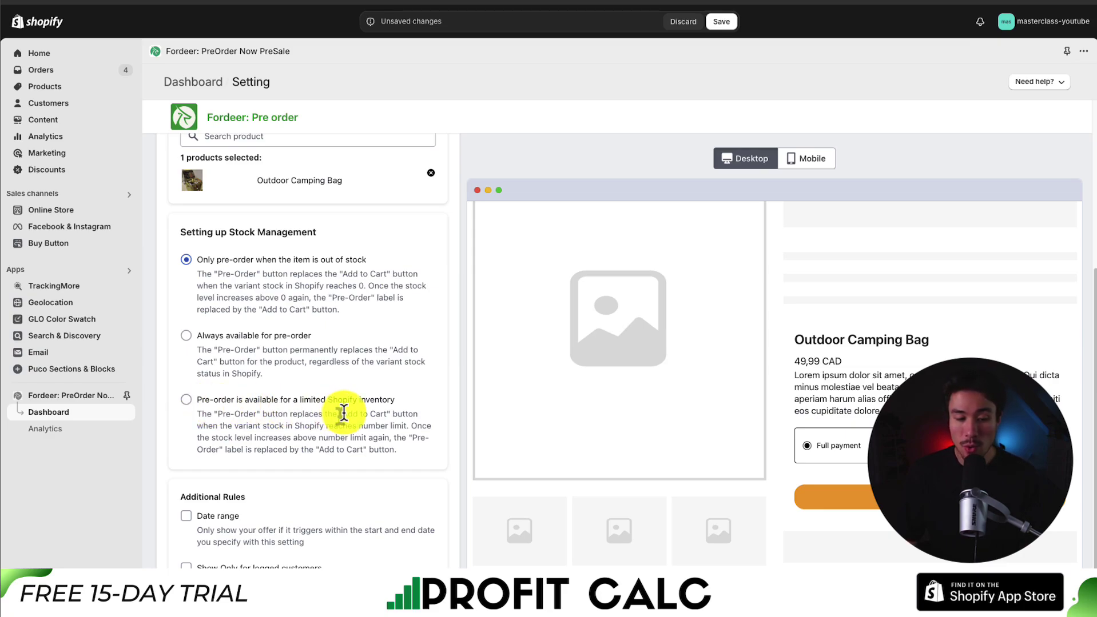
pyautogui.moveTo(290, 415); pyautogui.dragTo(404, 415)
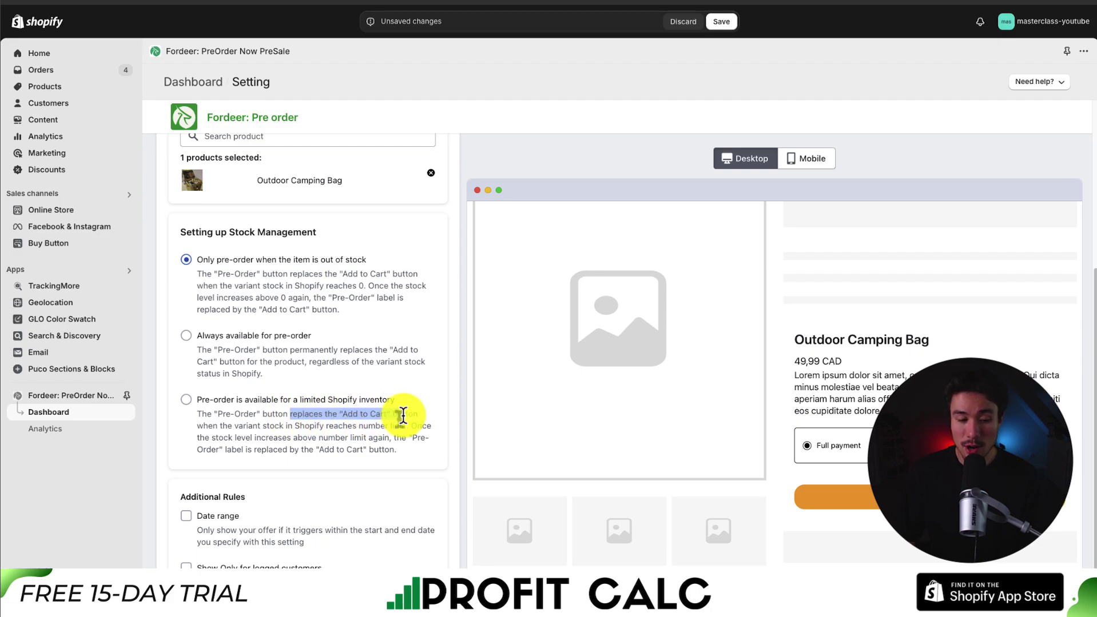
pyautogui.click(264, 423)
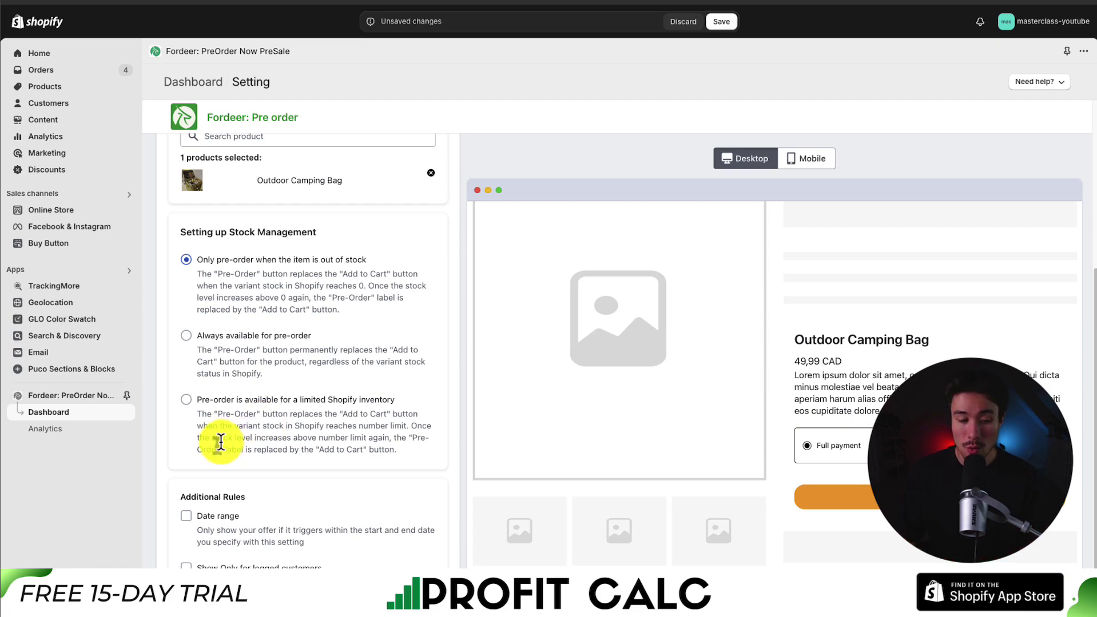
pyautogui.moveTo(221, 441); pyautogui.dragTo(292, 441)
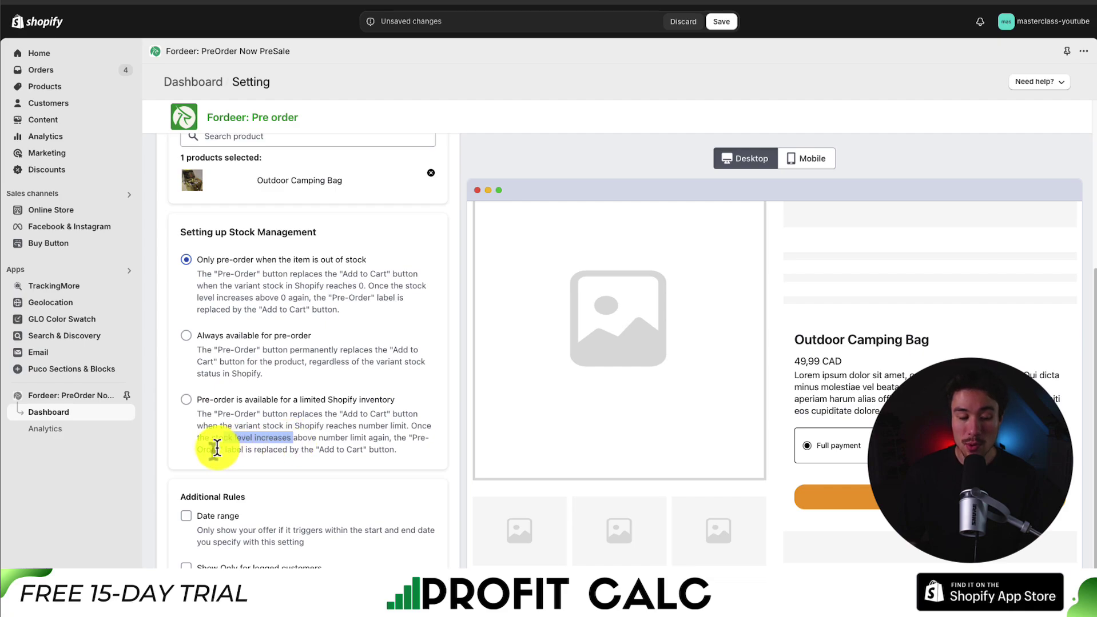
pyautogui.click(216, 449)
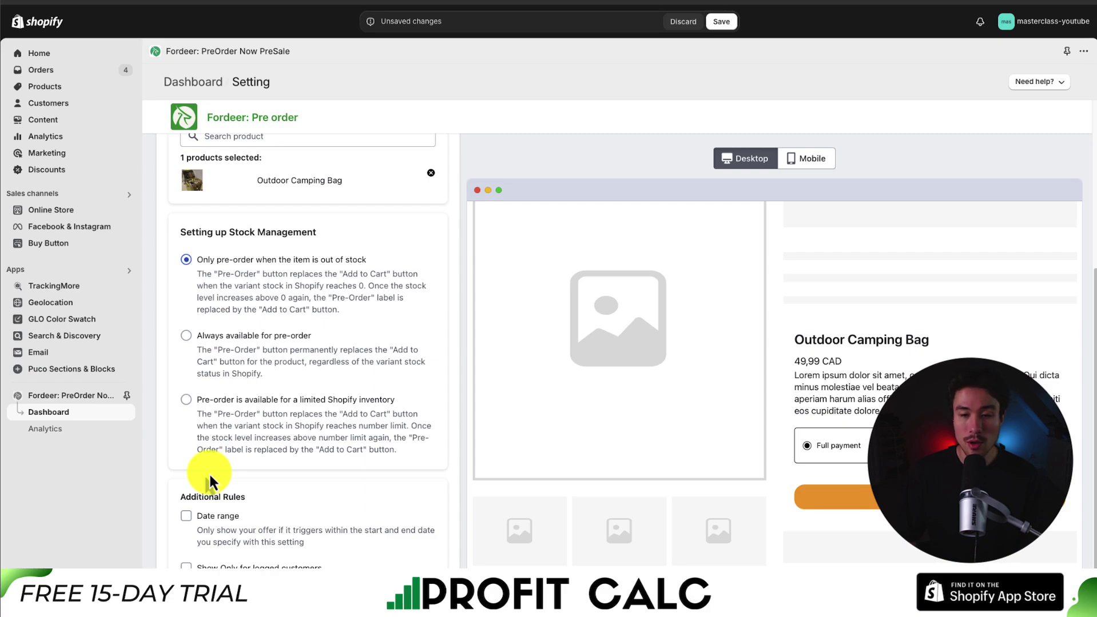
pyautogui.scroll(4, 315, 246)
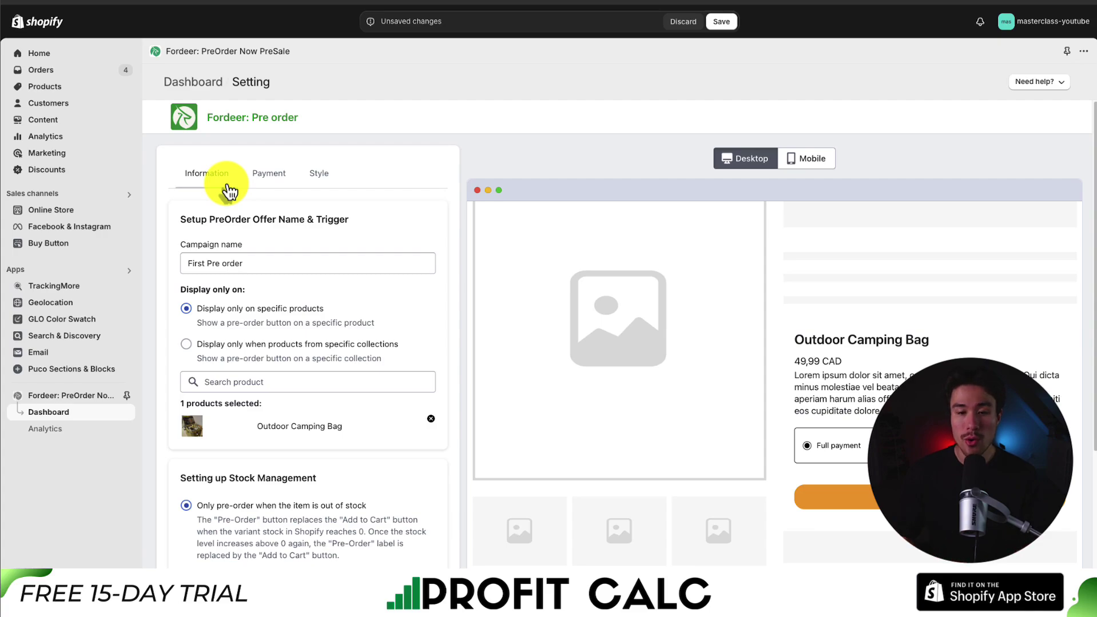
# Review the Full payment plan name, its 30 discount and the discount type choices.
pyautogui.click(278, 184)
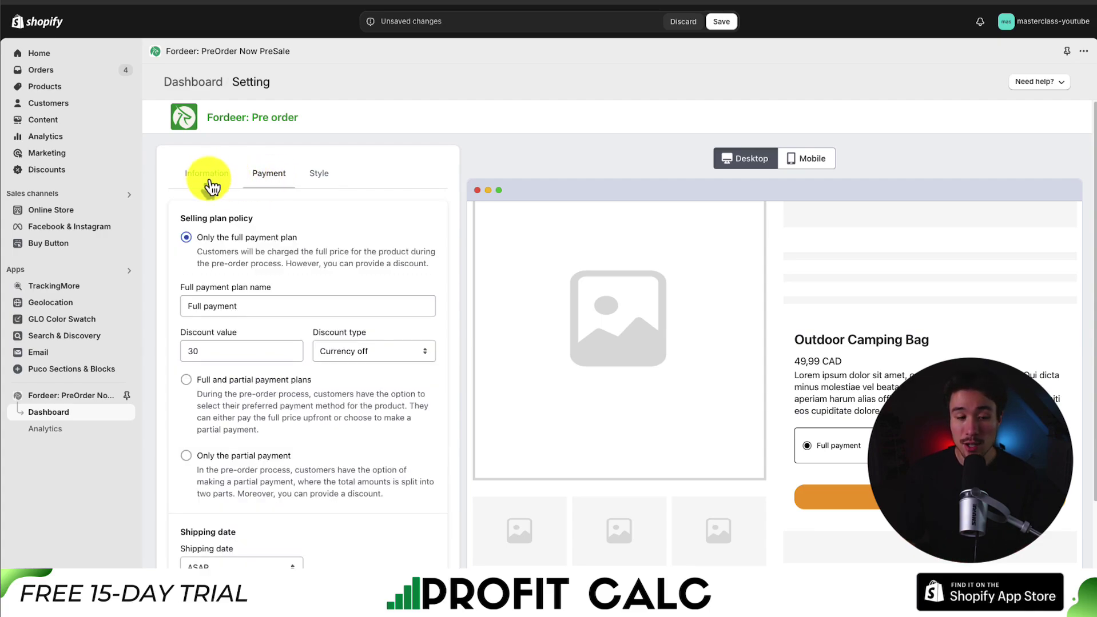
pyautogui.scroll(-1, 232, 272)
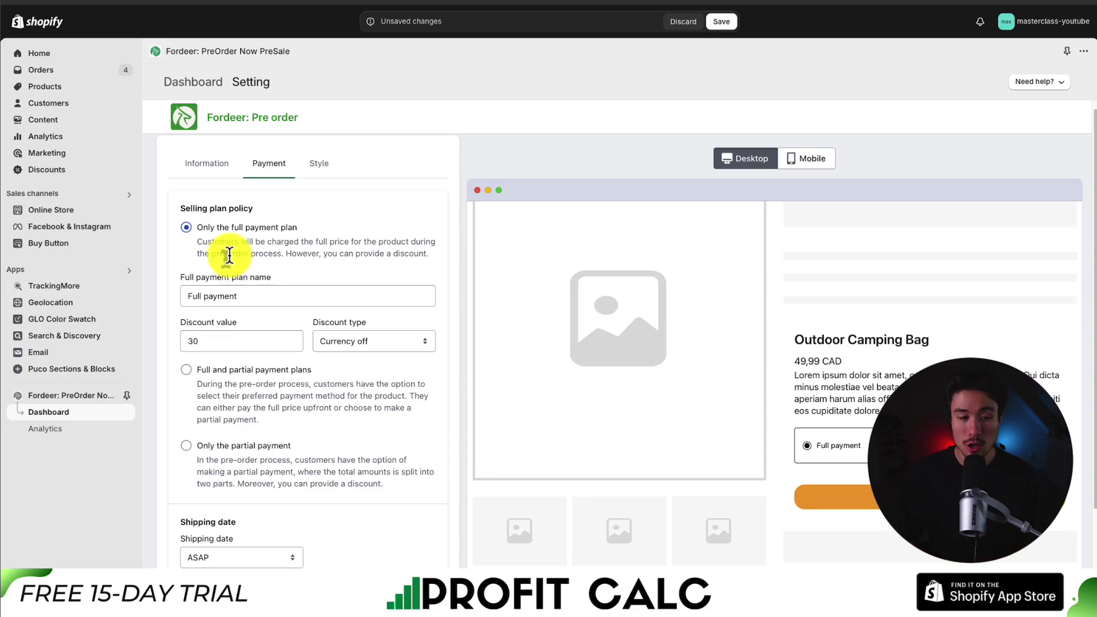
pyautogui.moveTo(224, 243); pyautogui.dragTo(360, 254)
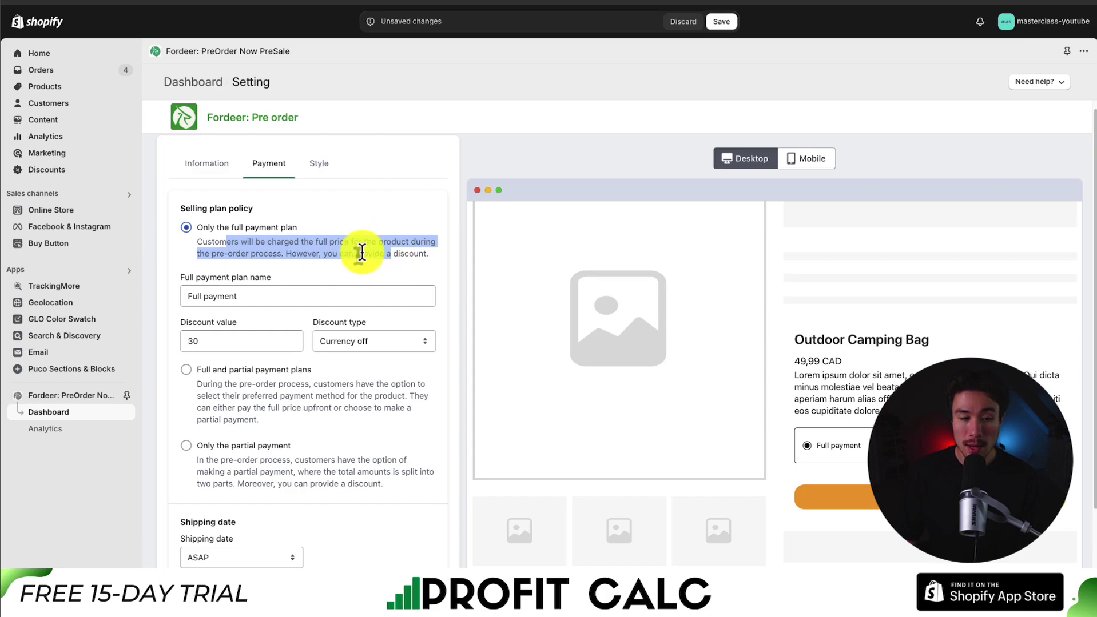
pyautogui.click(290, 252)
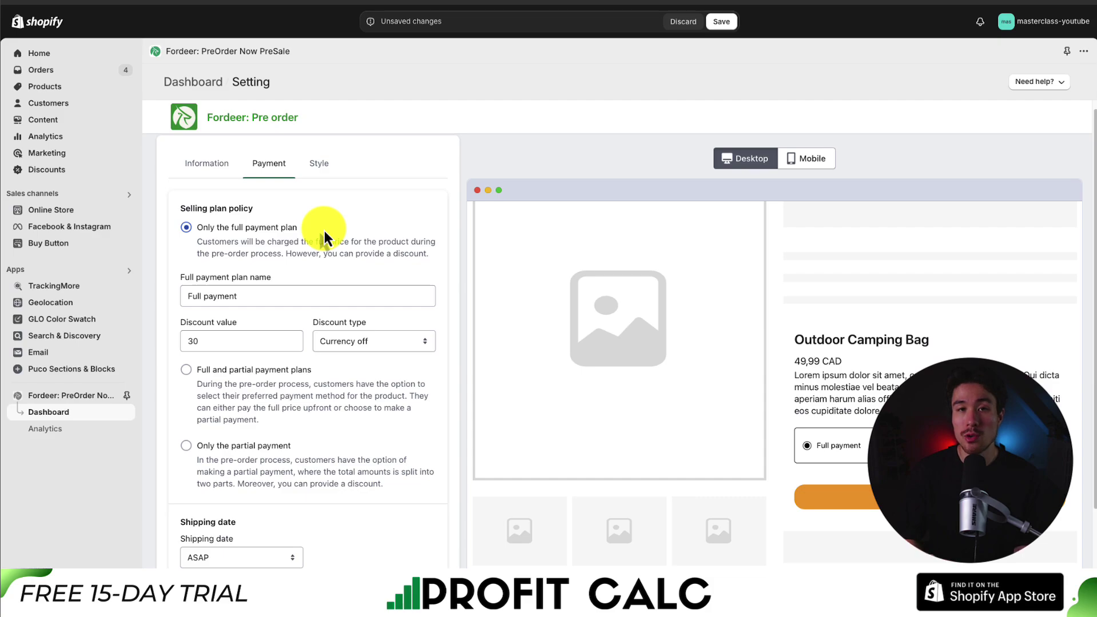
pyautogui.moveTo(322, 253); pyautogui.dragTo(354, 254)
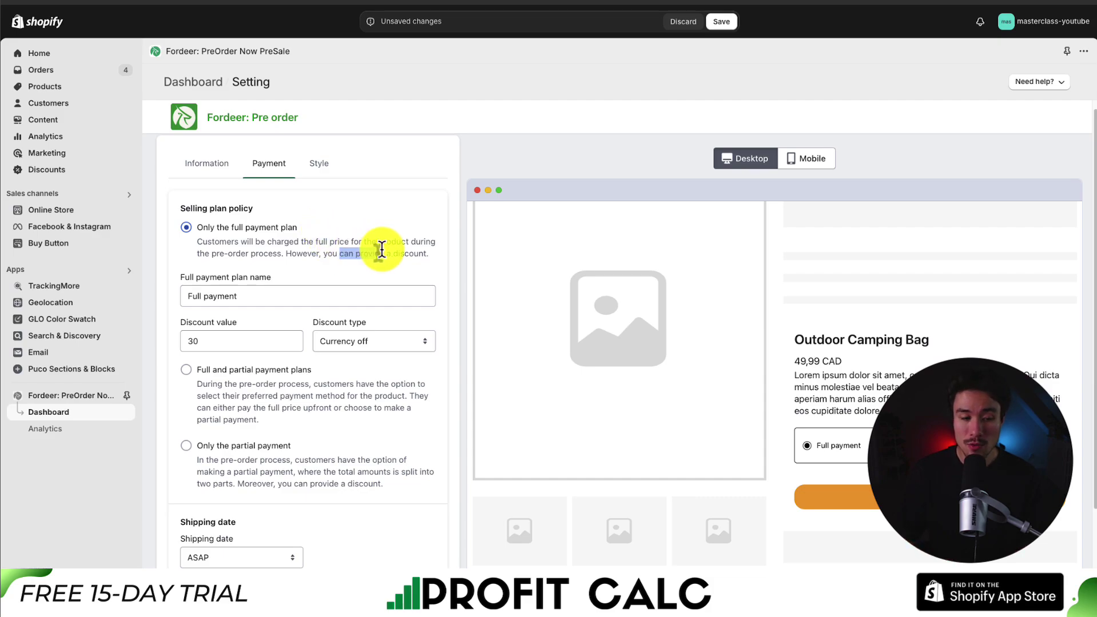
pyautogui.scroll(-1, 191, 258)
pyautogui.click(190, 261)
pyautogui.moveTo(190, 261); pyautogui.dragTo(269, 265)
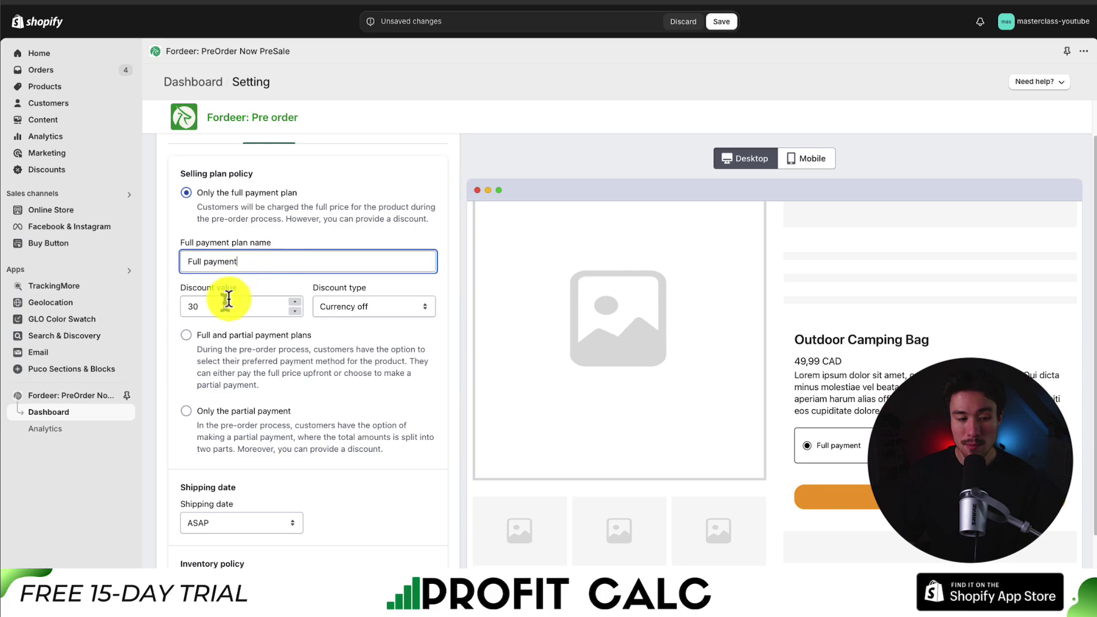
pyautogui.moveTo(225, 303); pyautogui.dragTo(177, 313)
pyautogui.click(350, 332)
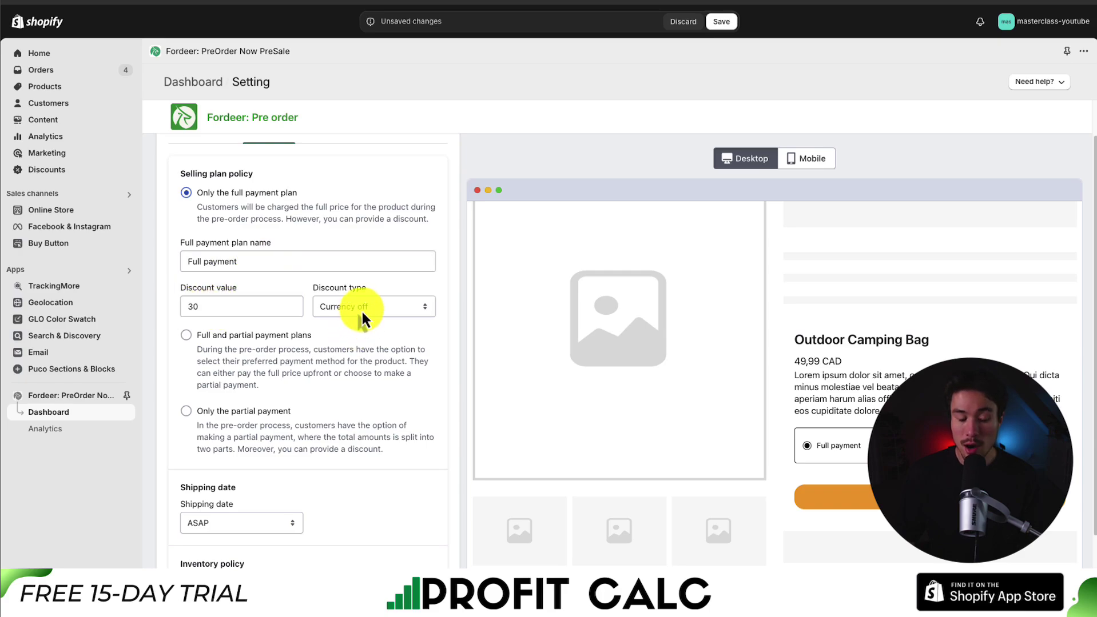
pyautogui.click(360, 310)
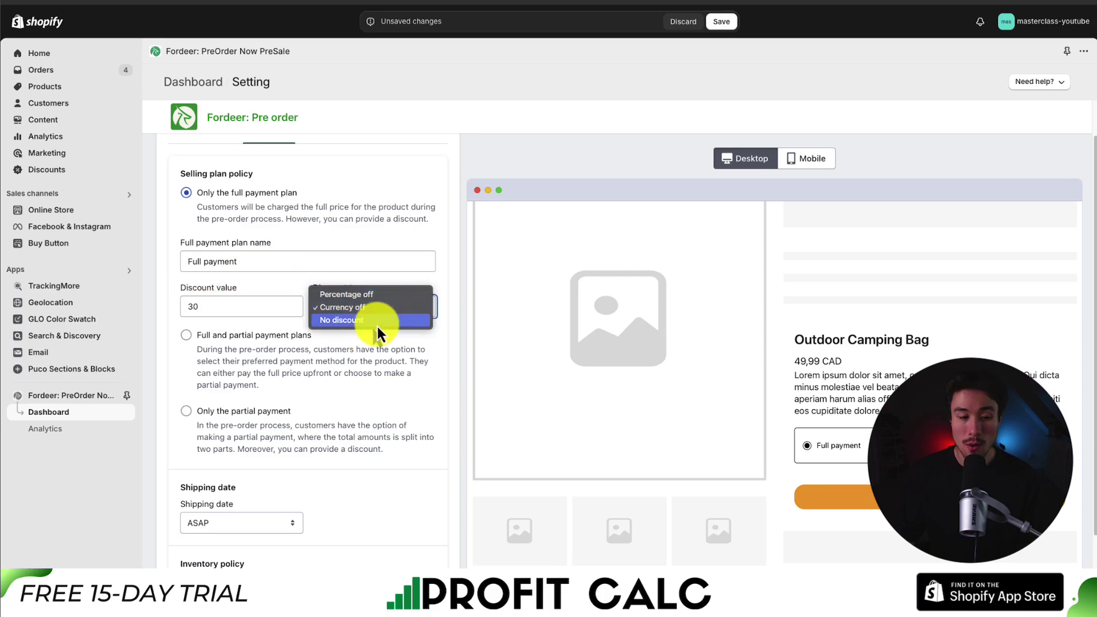
pyautogui.click(376, 323)
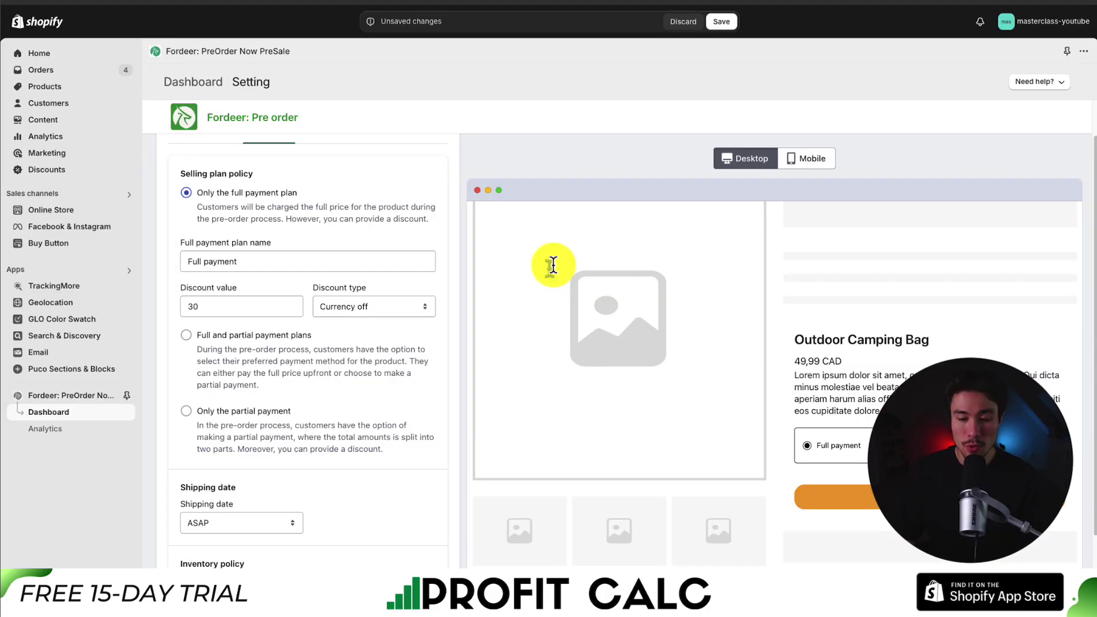
# Compare the selling plan options, then settle on Only the full payment plan.
pyautogui.scroll(-2, 514, 263)
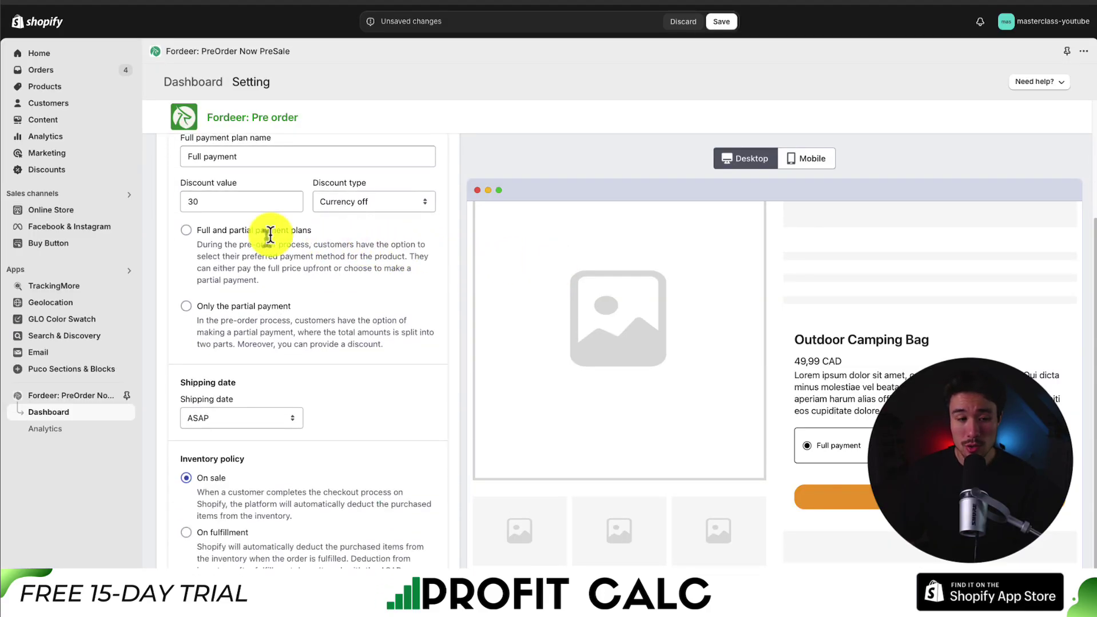
pyautogui.click(249, 240)
pyautogui.scroll(-5, 229, 274)
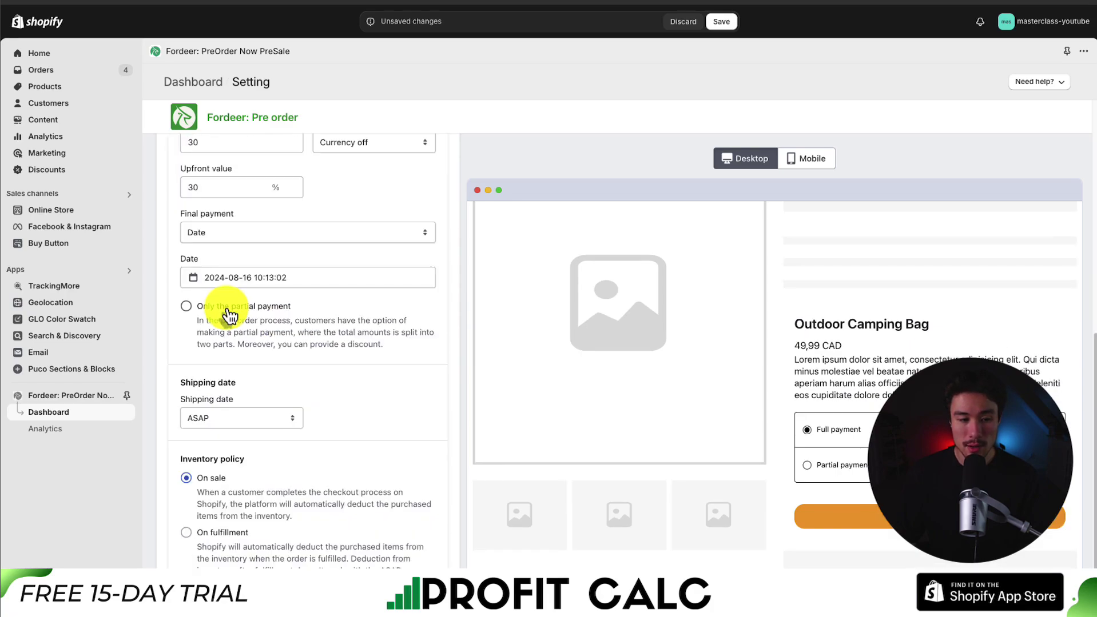
pyautogui.click(226, 309)
pyautogui.scroll(1, 262, 246)
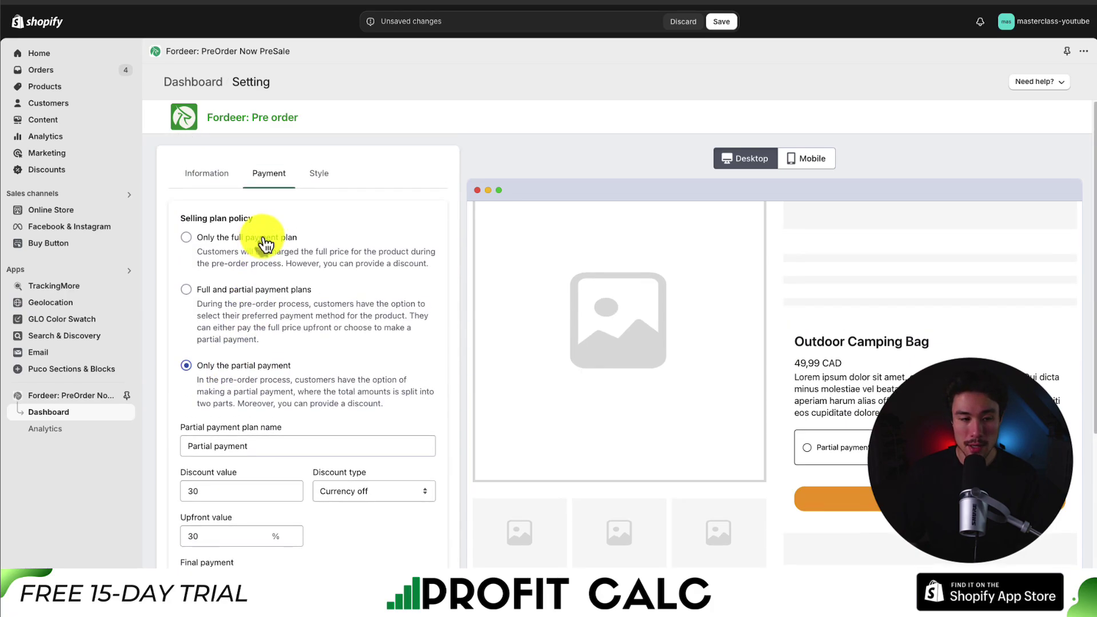
pyautogui.click(262, 237)
# Set the pre-order shipping date to ASAP after trying Not set.
pyautogui.scroll(-2, 279, 342)
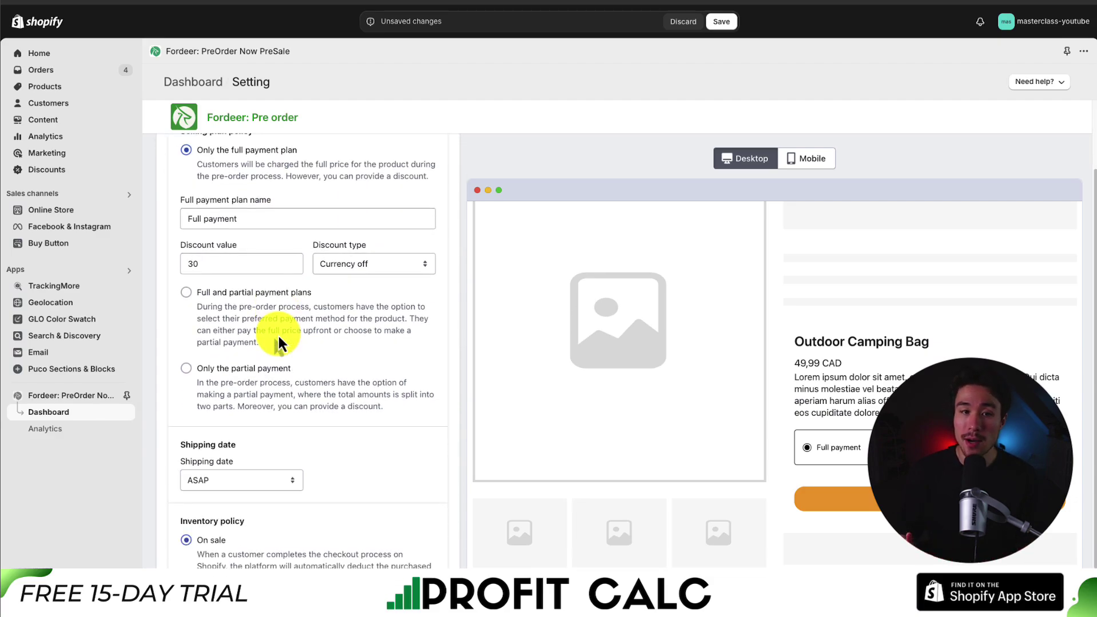
pyautogui.scroll(-1, 278, 336)
pyautogui.click(264, 418)
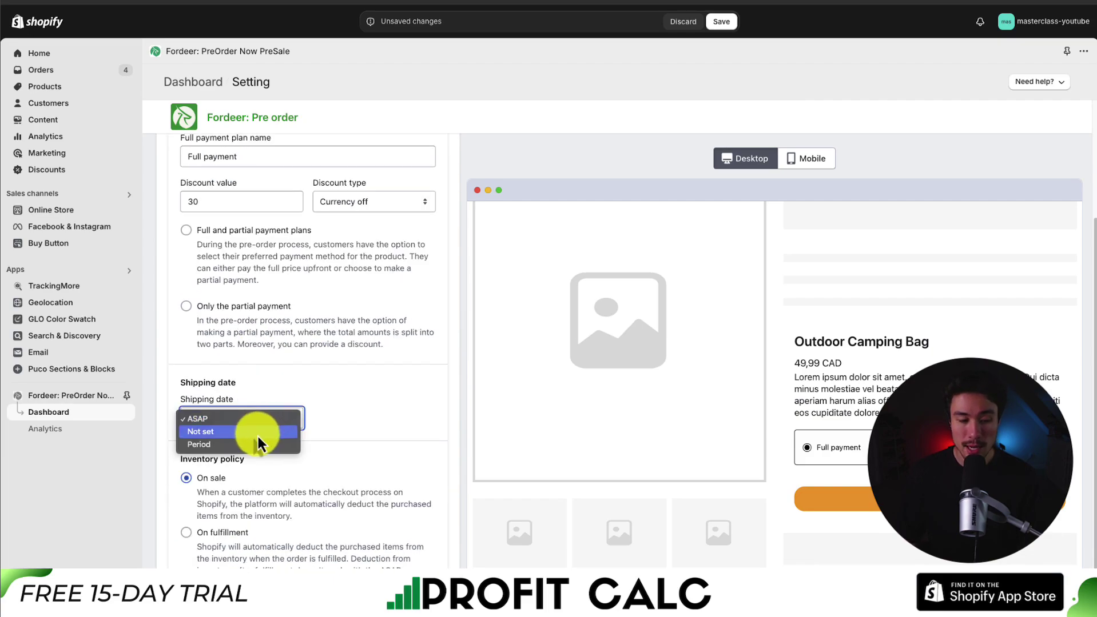
pyautogui.click(258, 433)
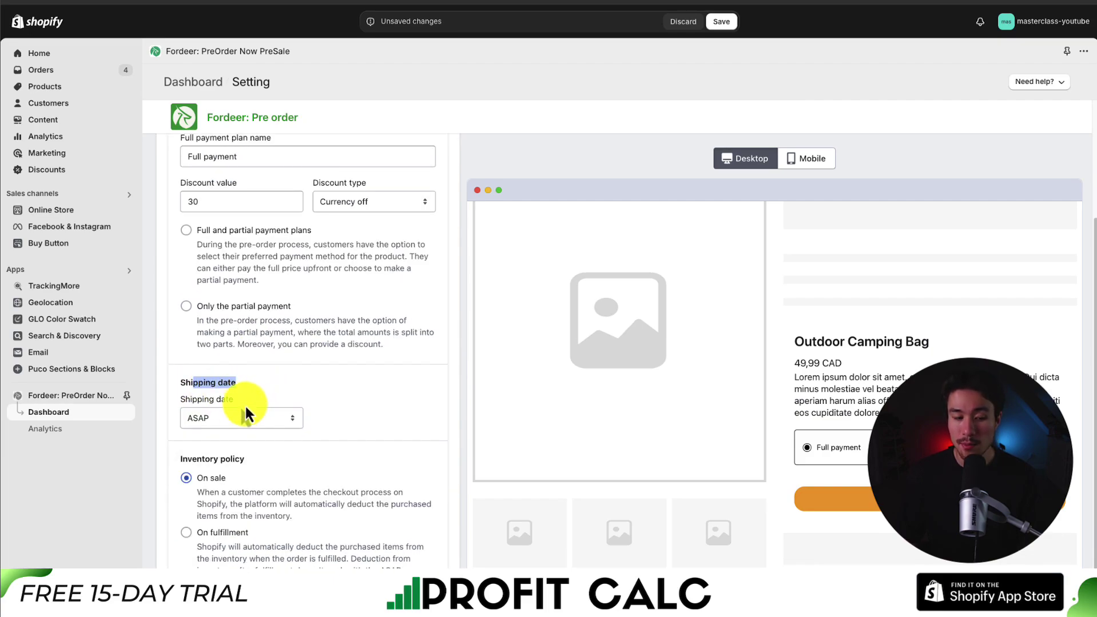
pyautogui.click(246, 412)
pyautogui.click(291, 415)
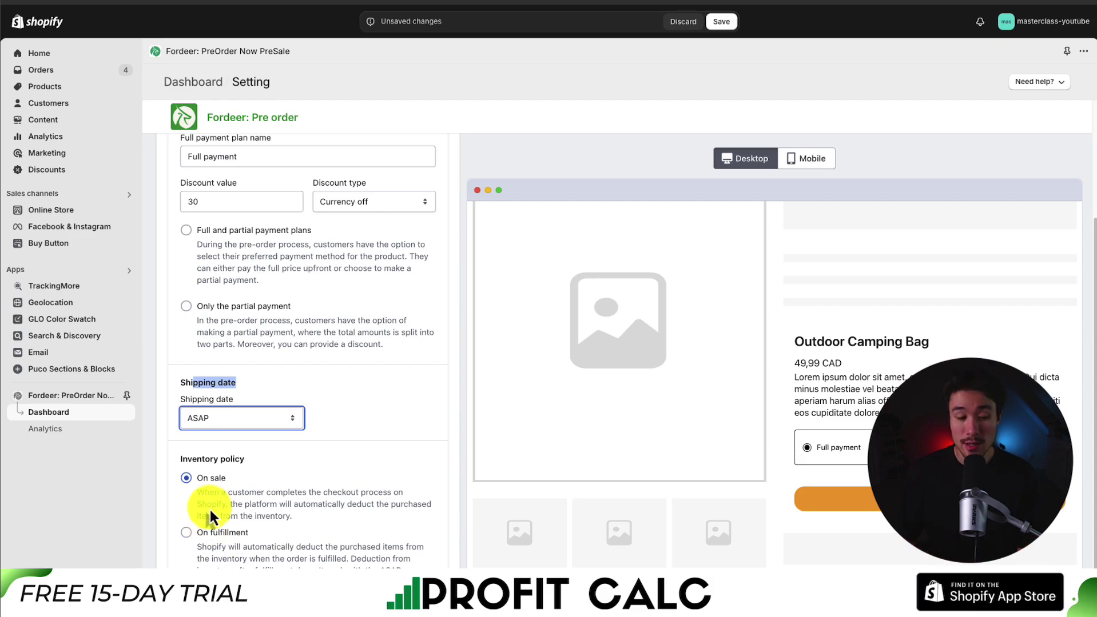
pyautogui.click(232, 468)
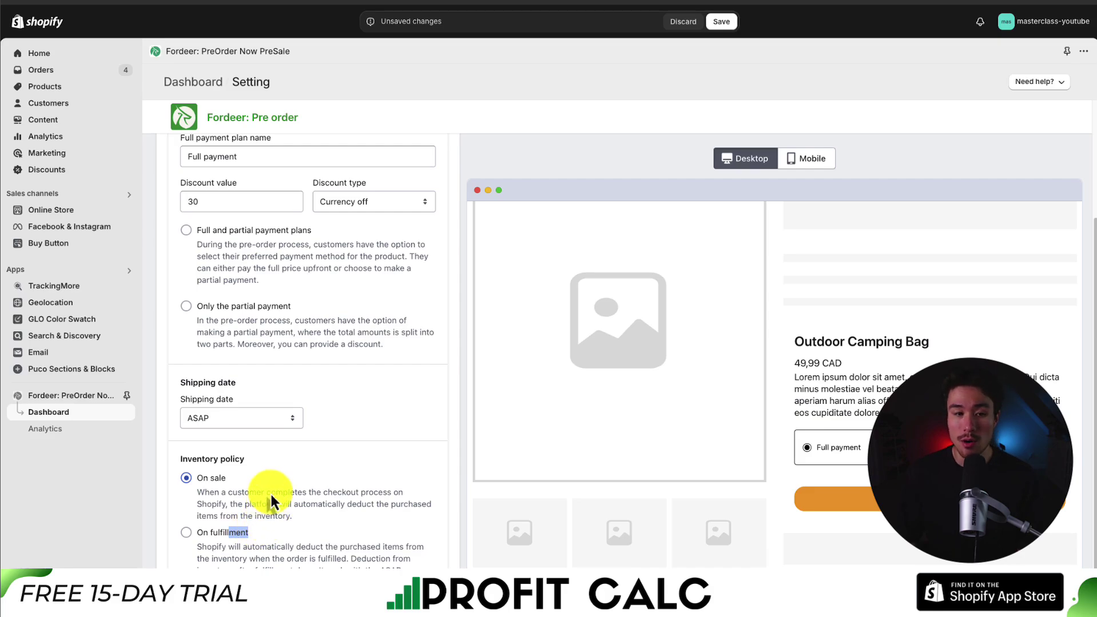
pyautogui.scroll(3, 270, 493)
pyautogui.click(325, 175)
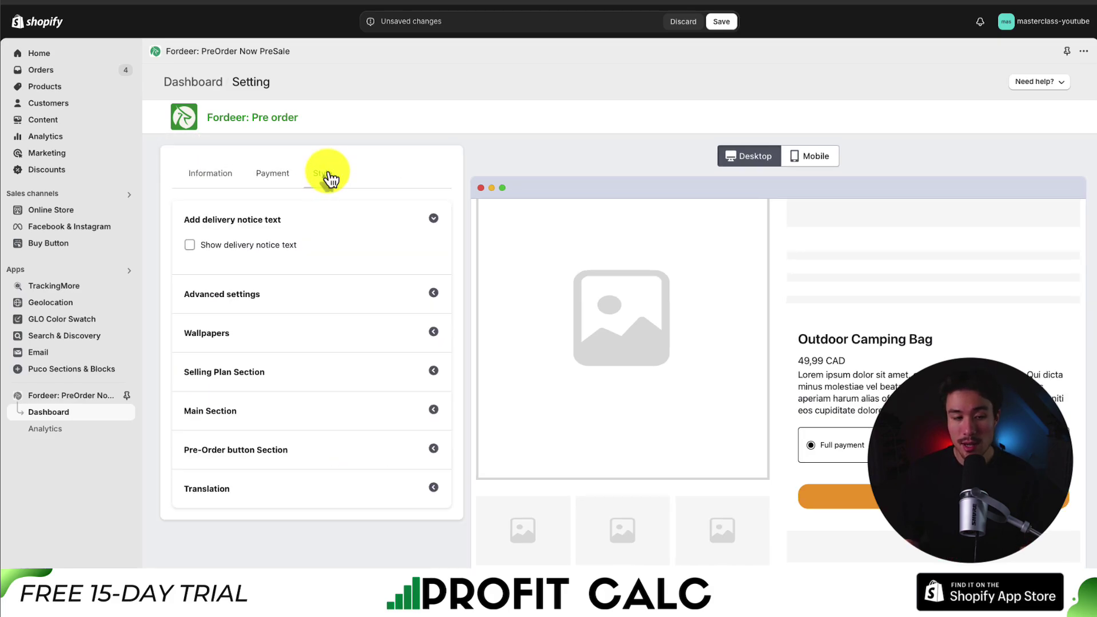
# Turn on the delivery notice text and expand Advanced settings and Wallpapers options.
pyautogui.click(242, 246)
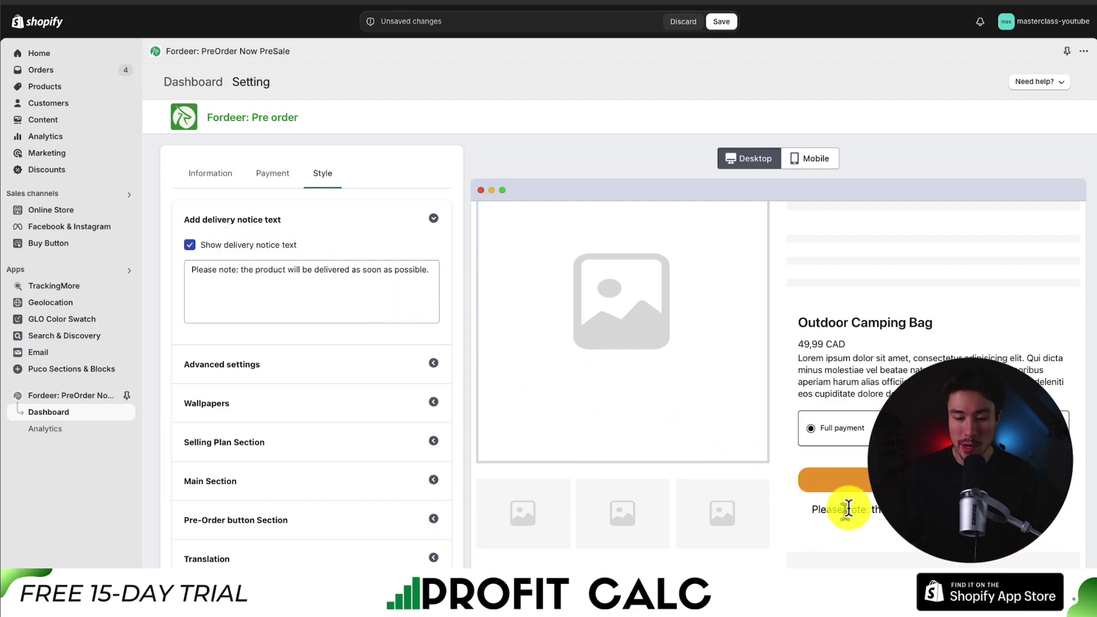
pyautogui.click(449, 350)
pyautogui.scroll(-2, 363, 360)
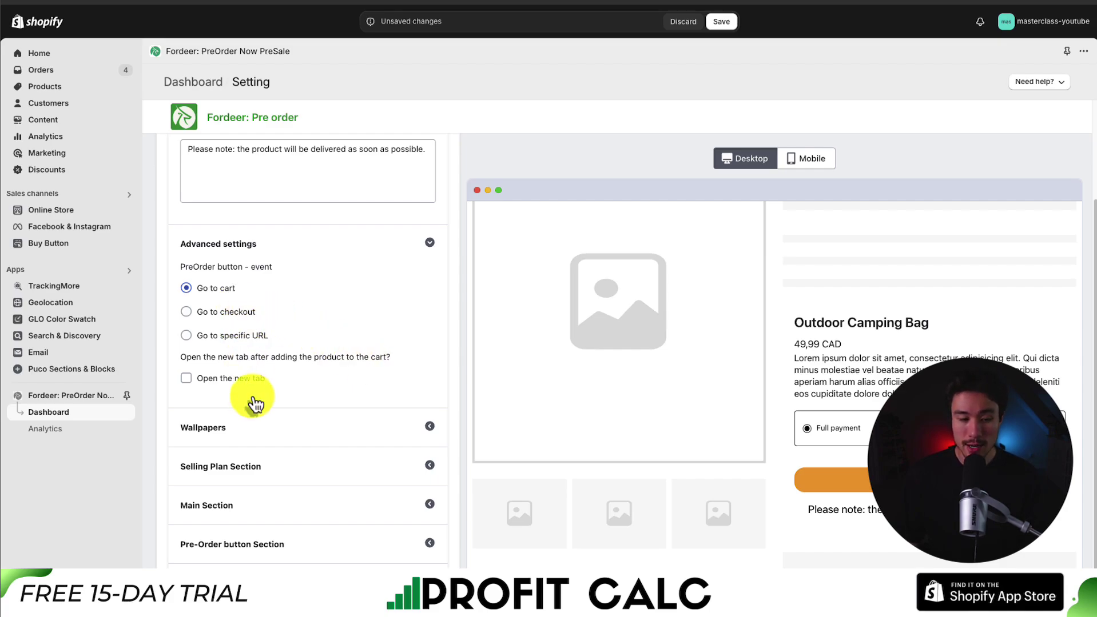
pyautogui.click(255, 424)
pyautogui.click(233, 375)
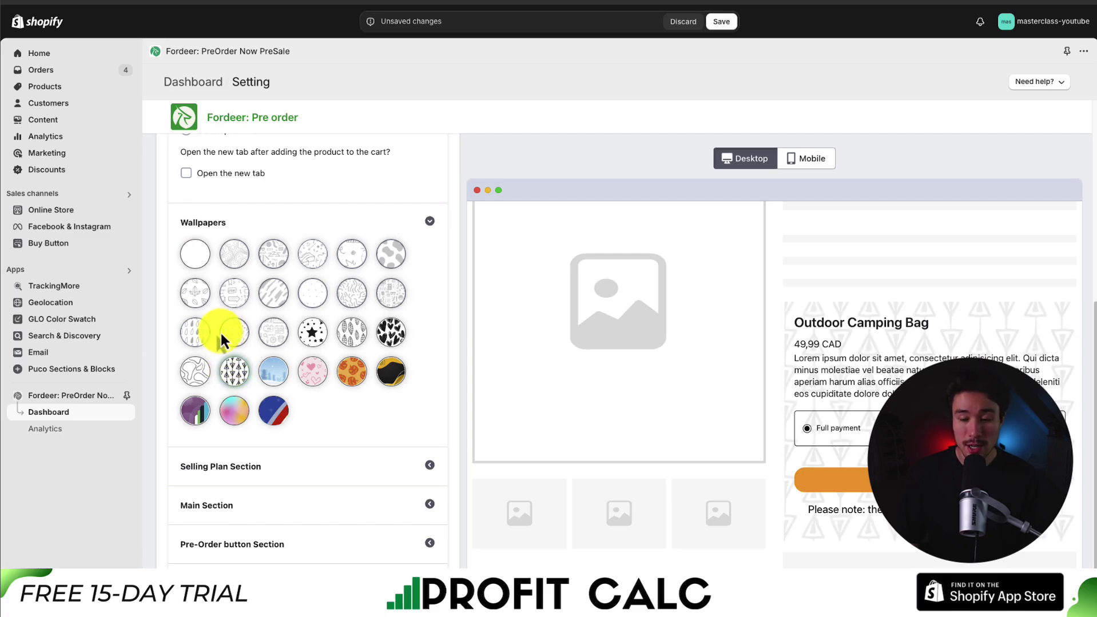
# Expand the Selling Plan, Main and Pre-Order button style sections.
pyautogui.click(257, 475)
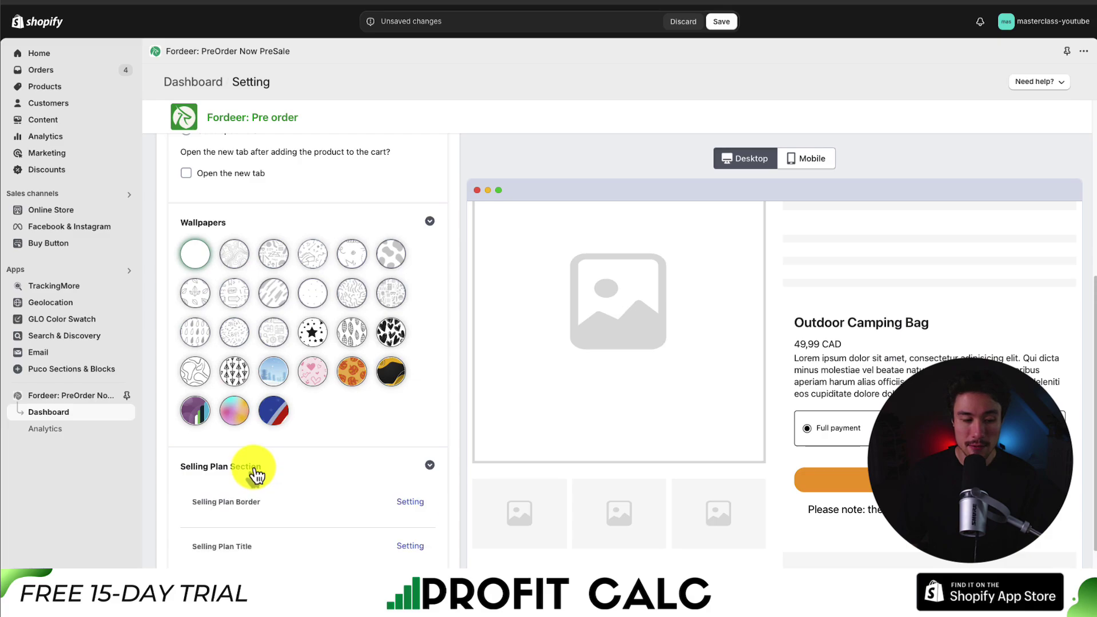
pyautogui.click(220, 505)
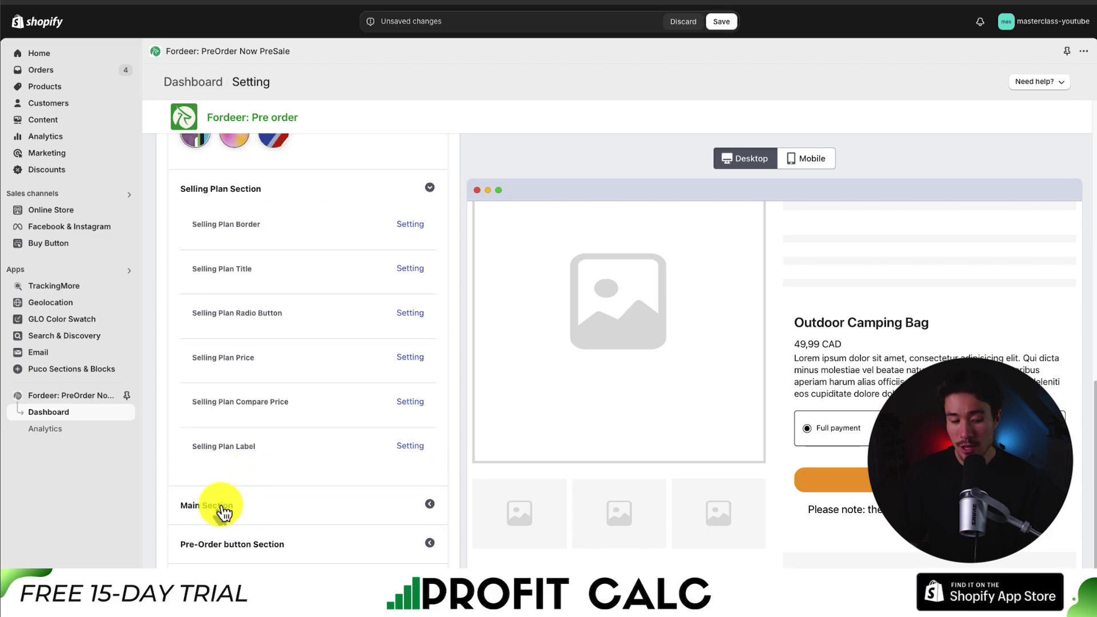
pyautogui.scroll(-3, 220, 507)
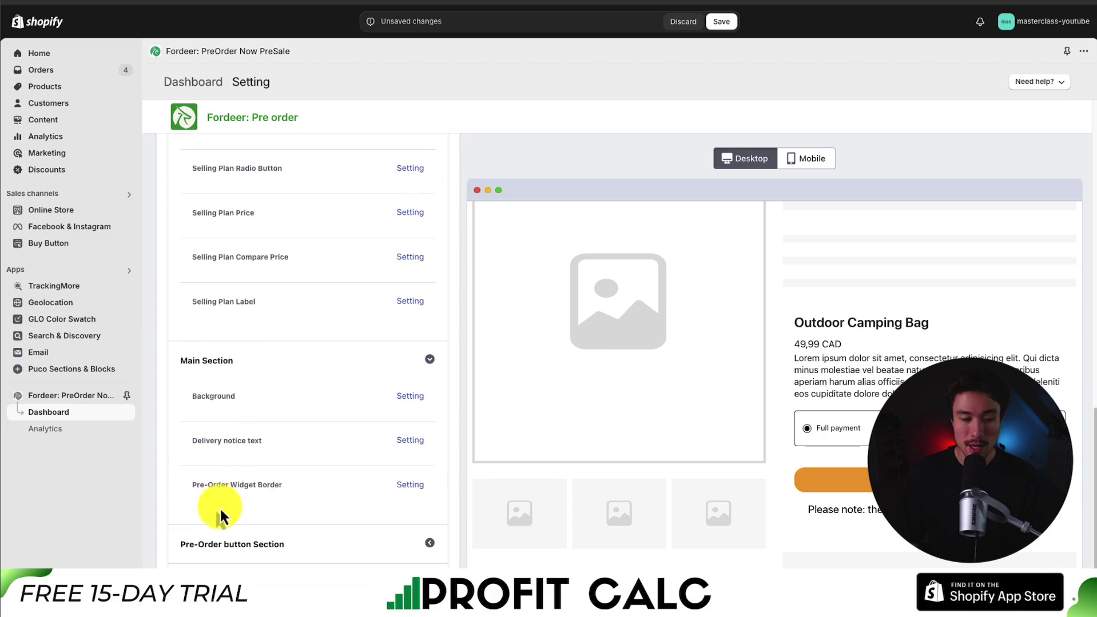
pyautogui.click(206, 545)
pyautogui.scroll(-3, 404, 391)
# Set the Pre-Order Section Background color to red #ff0000.
pyautogui.click(405, 390)
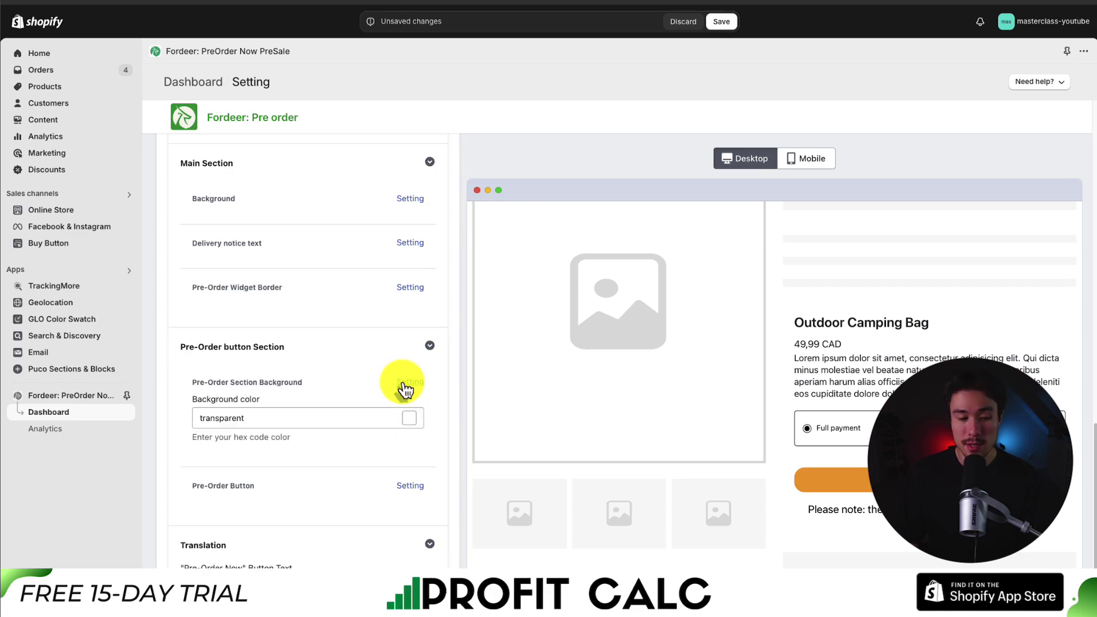
pyautogui.click(409, 418)
pyautogui.moveTo(440, 451); pyautogui.dragTo(500, 428)
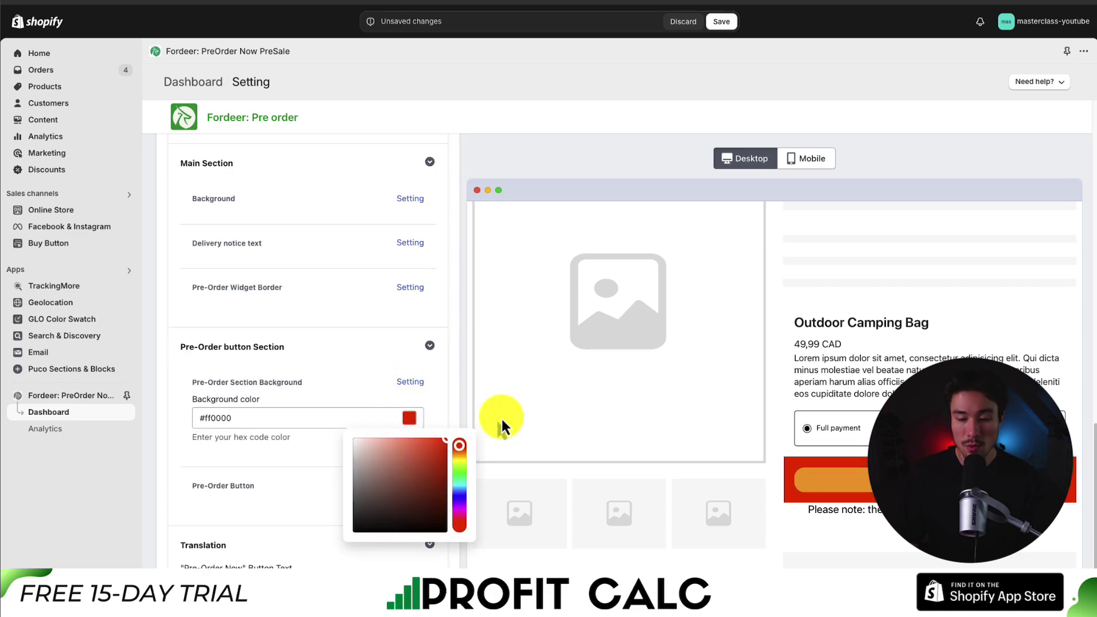
pyautogui.click(501, 417)
pyautogui.click(410, 486)
pyautogui.scroll(-6, 416, 488)
pyautogui.scroll(2, 416, 488)
# Make the button background and hover white #ffffff with black #000000 font color.
pyautogui.click(410, 293)
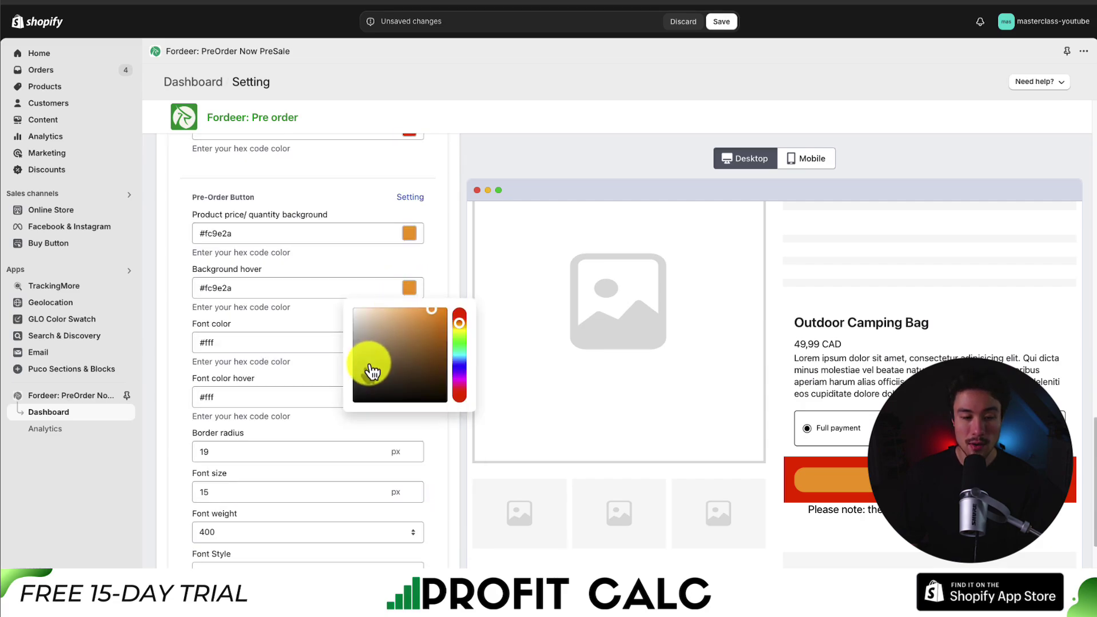
pyautogui.moveTo(367, 367); pyautogui.dragTo(301, 256)
pyautogui.click(301, 256)
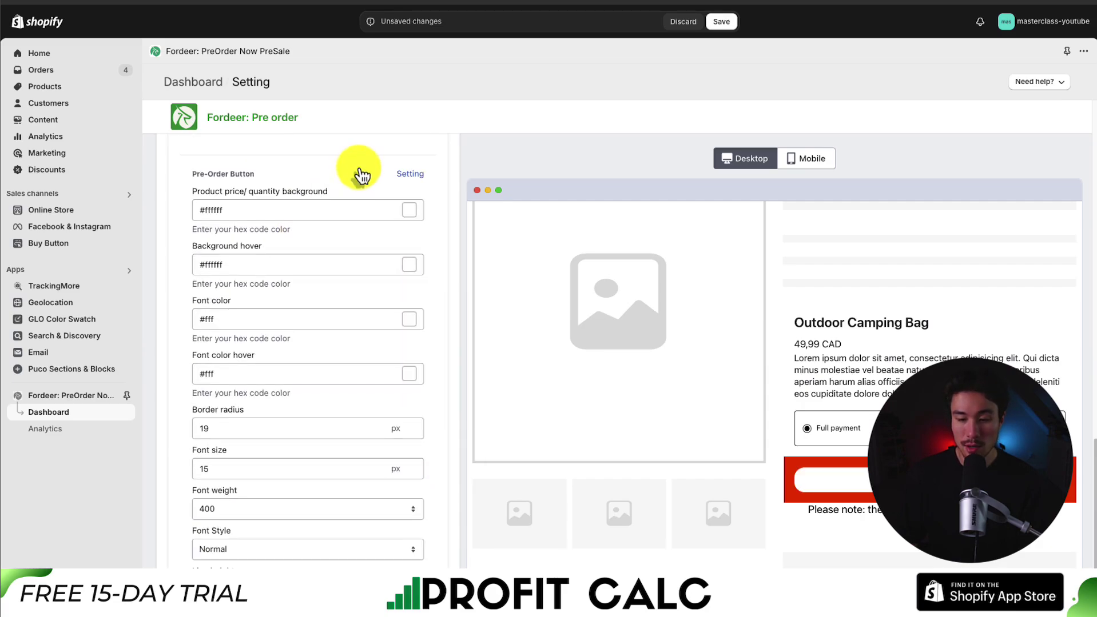
pyautogui.scroll(1, 389, 289)
pyautogui.click(409, 339)
pyautogui.moveTo(366, 434); pyautogui.dragTo(325, 465)
pyautogui.click(365, 481)
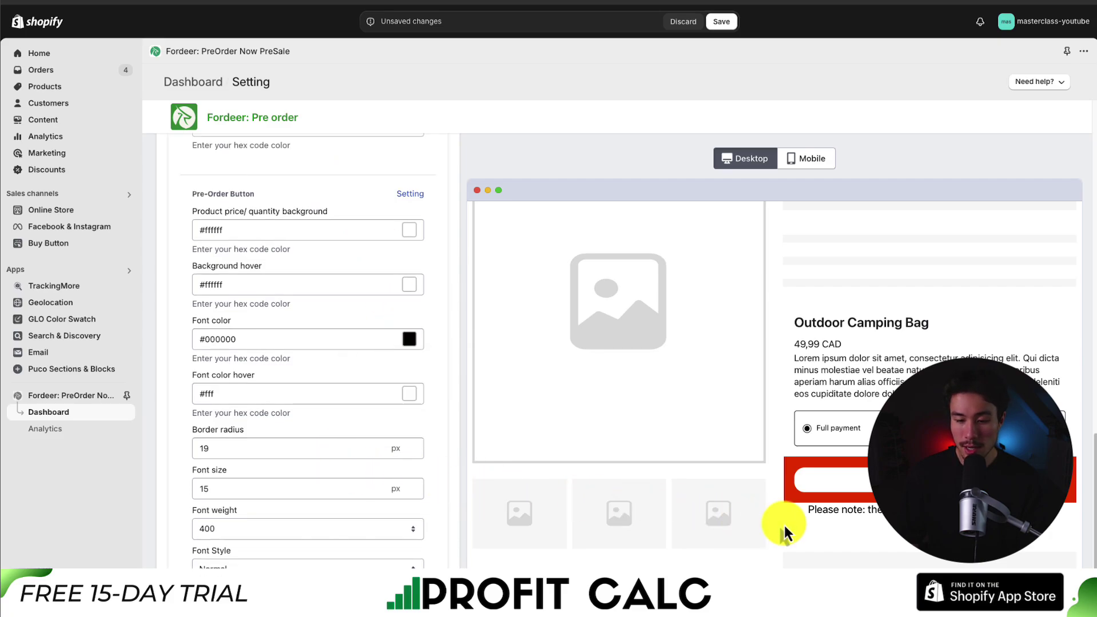
pyautogui.scroll(-1, 649, 490)
pyautogui.scroll(-10, 370, 403)
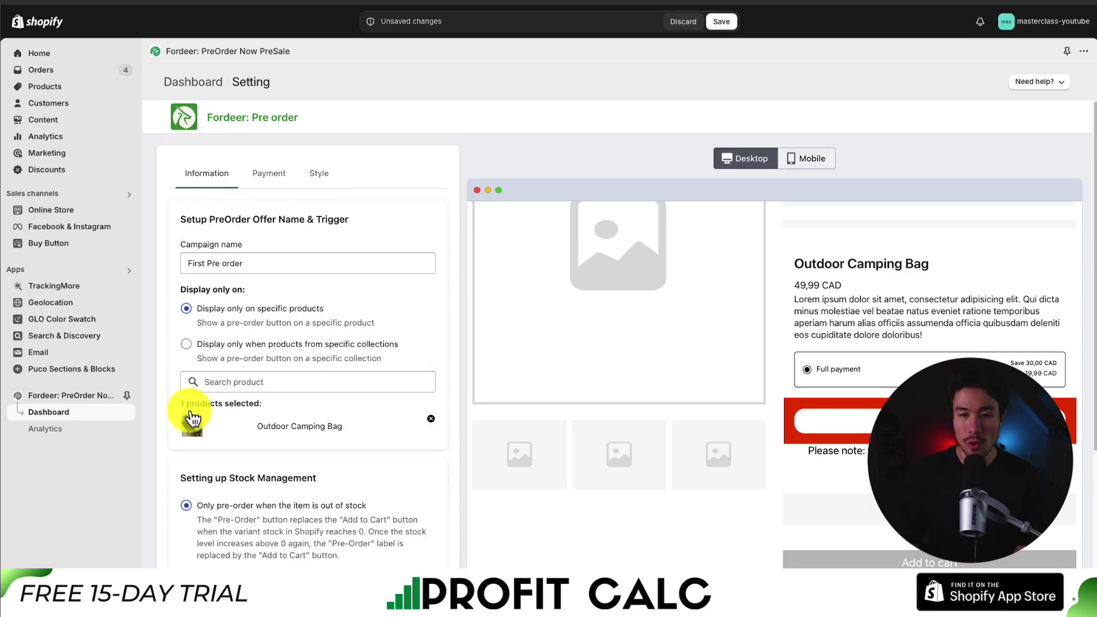
# Save the First Pre order campaign styling, then go to the Products page.
pyautogui.click(721, 21)
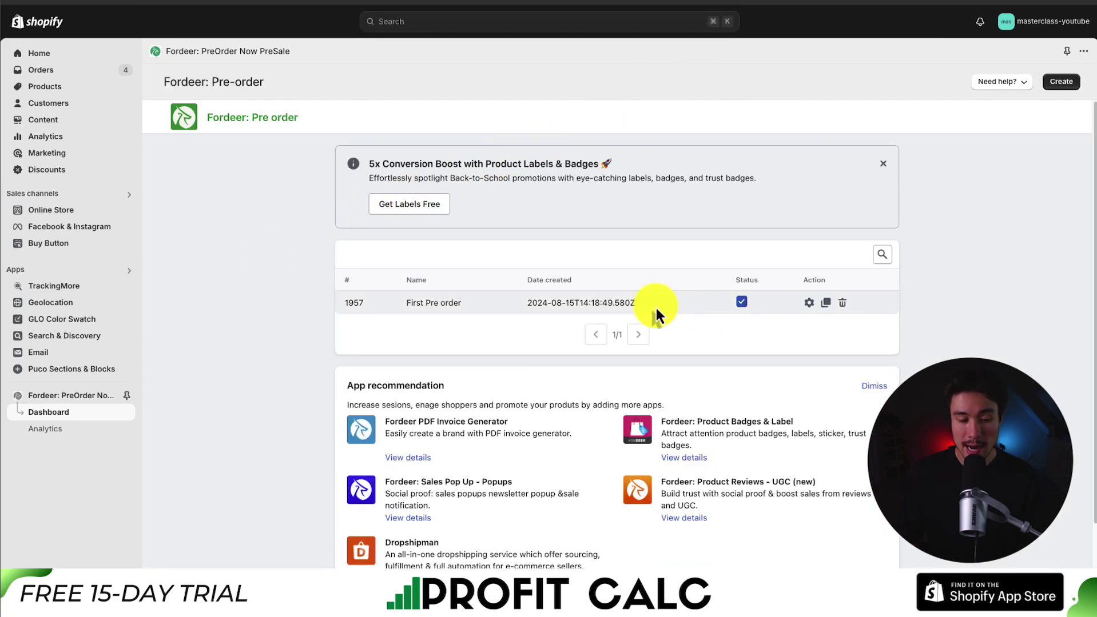
pyautogui.moveTo(403, 306); pyautogui.dragTo(684, 306)
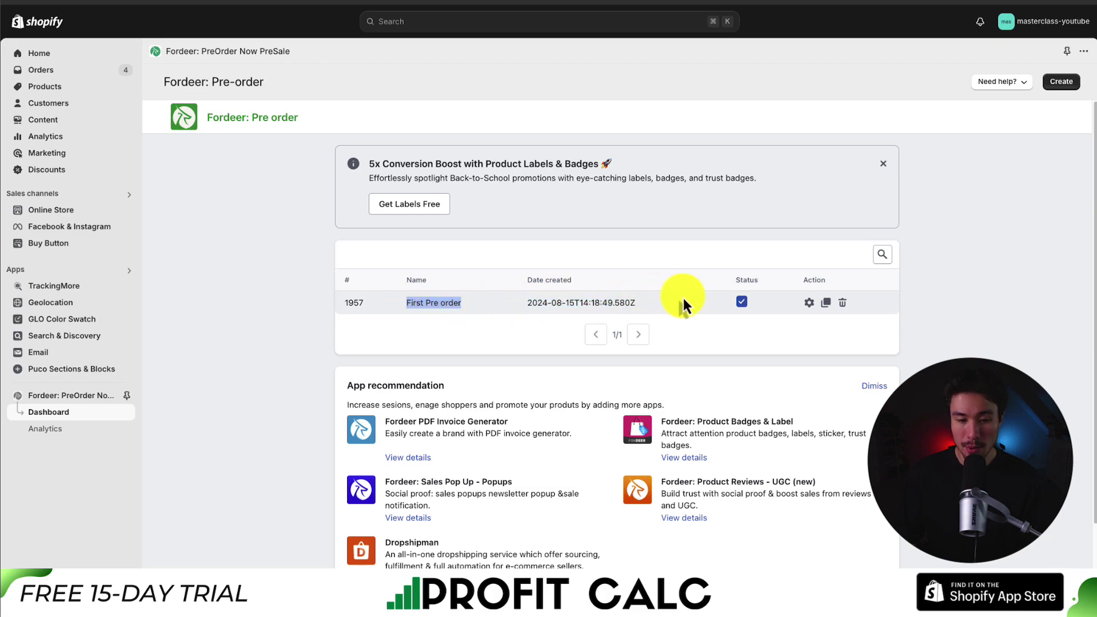
pyautogui.rightClick(34, 86)
pyautogui.press('Escape')
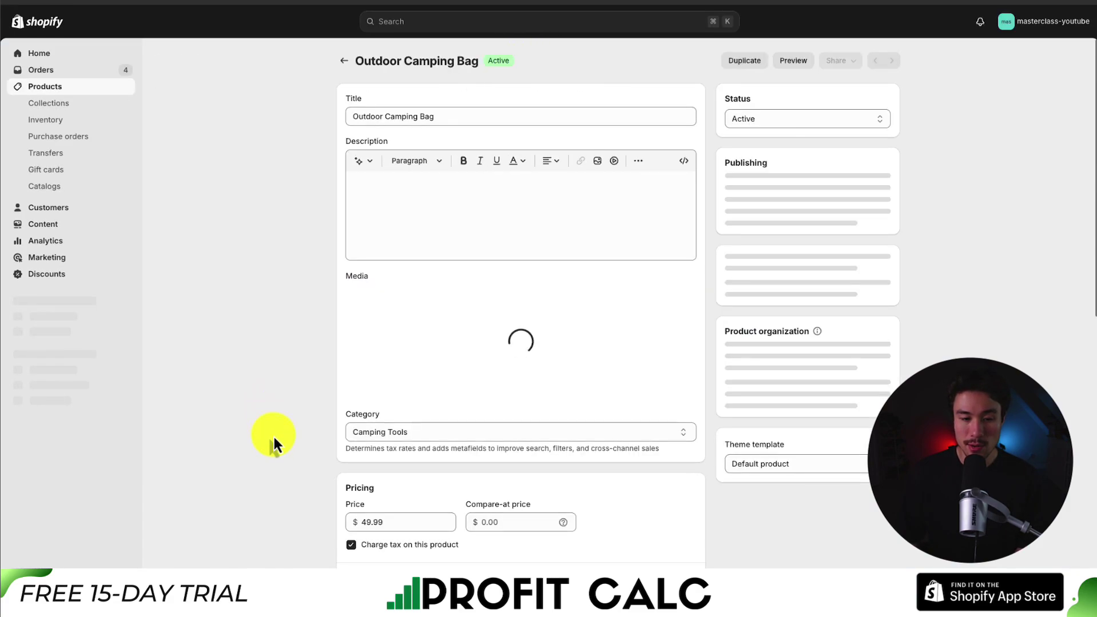
# Change Outdoor Camping Bag's available stock from 99 to 0, save, and view the storefront.
pyautogui.scroll(-6, 276, 448)
pyautogui.scroll(-2, 276, 447)
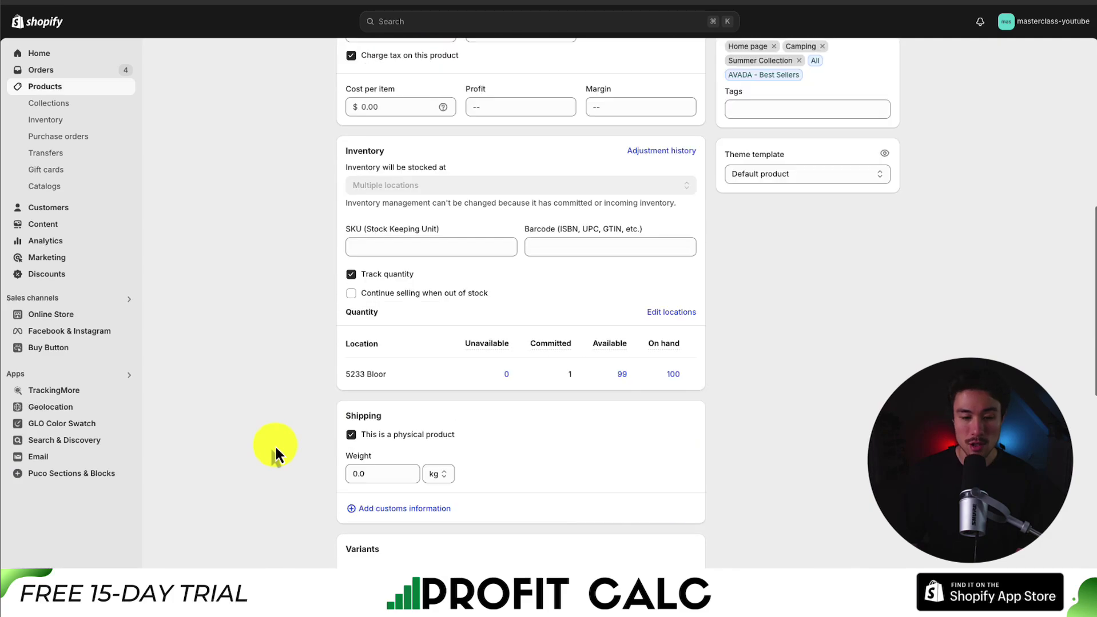
pyautogui.click(624, 374)
pyautogui.write('0')
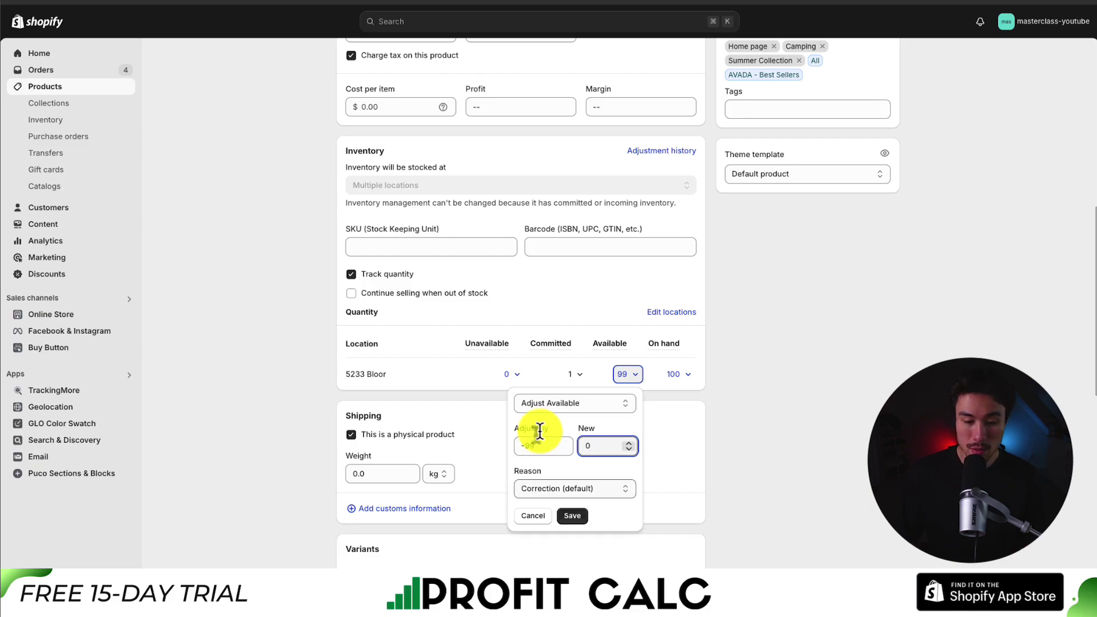
pyautogui.click(567, 517)
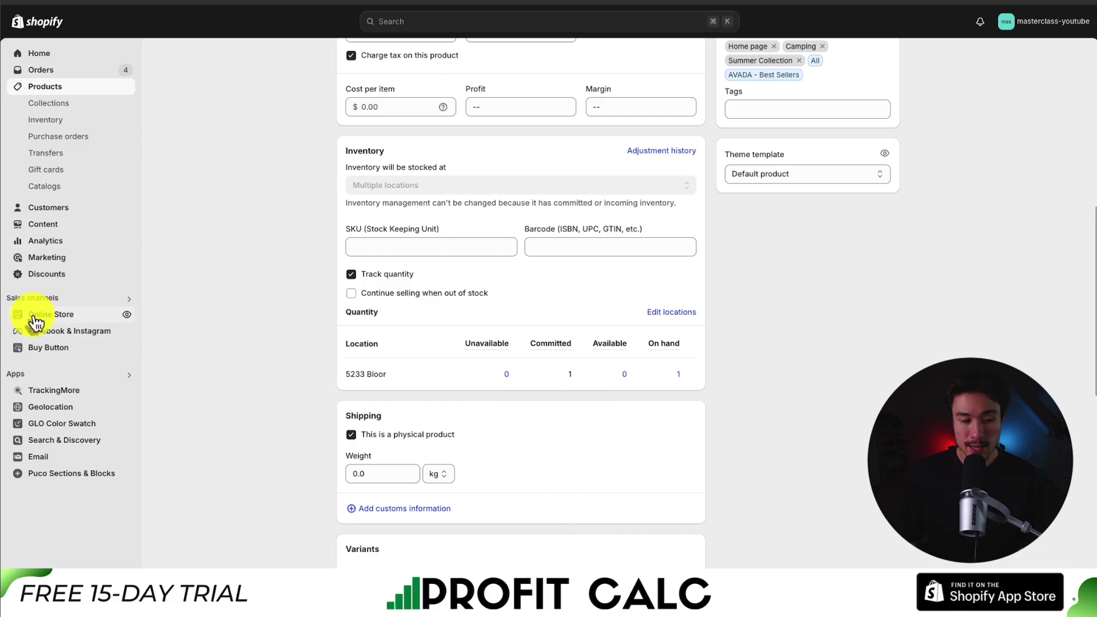
pyautogui.click(125, 315)
# Open the Outdoor Camping Bag from the storefront homepage and scroll down to its red Pre-Order button and delivery note.
pyautogui.scroll(-10, 541, 206)
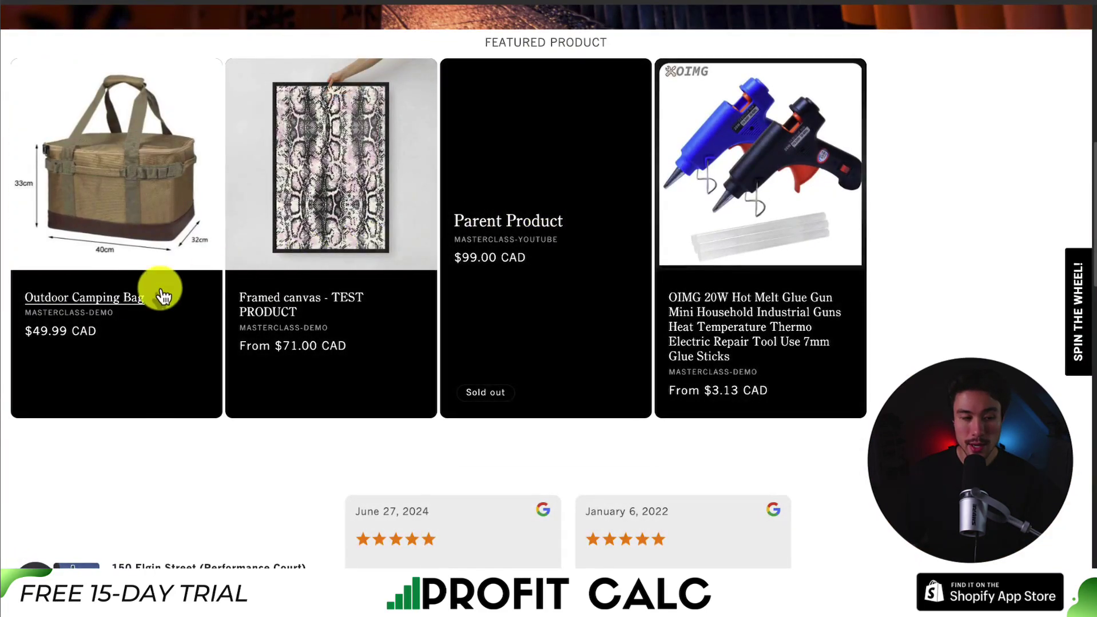
pyautogui.click(163, 297)
pyautogui.scroll(-3, 482, 287)
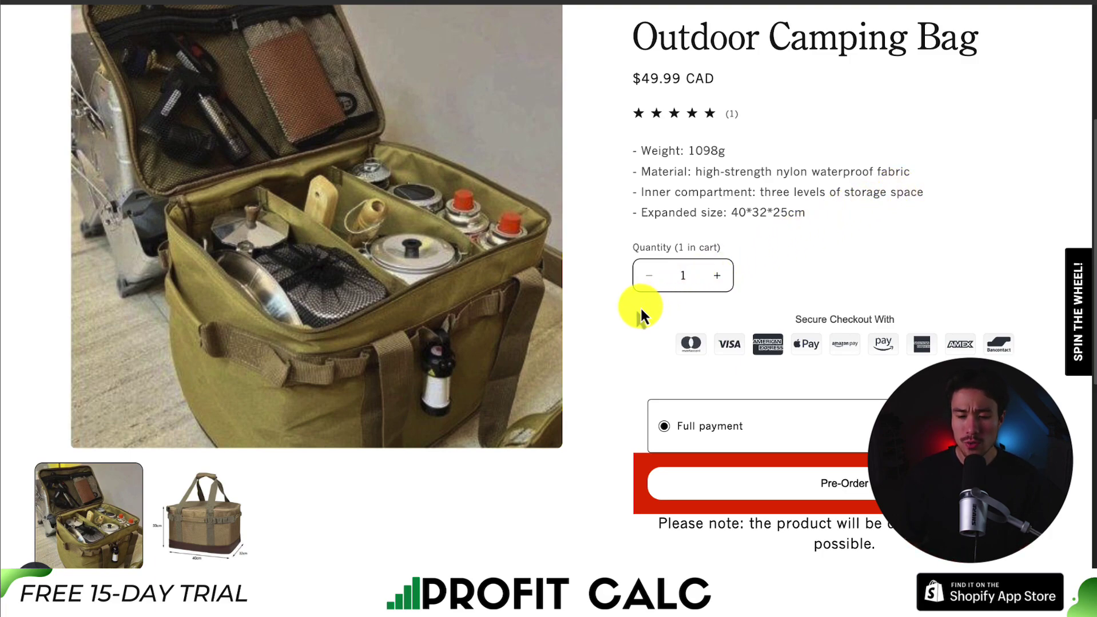
pyautogui.moveTo(771, 323); pyautogui.dragTo(949, 272)
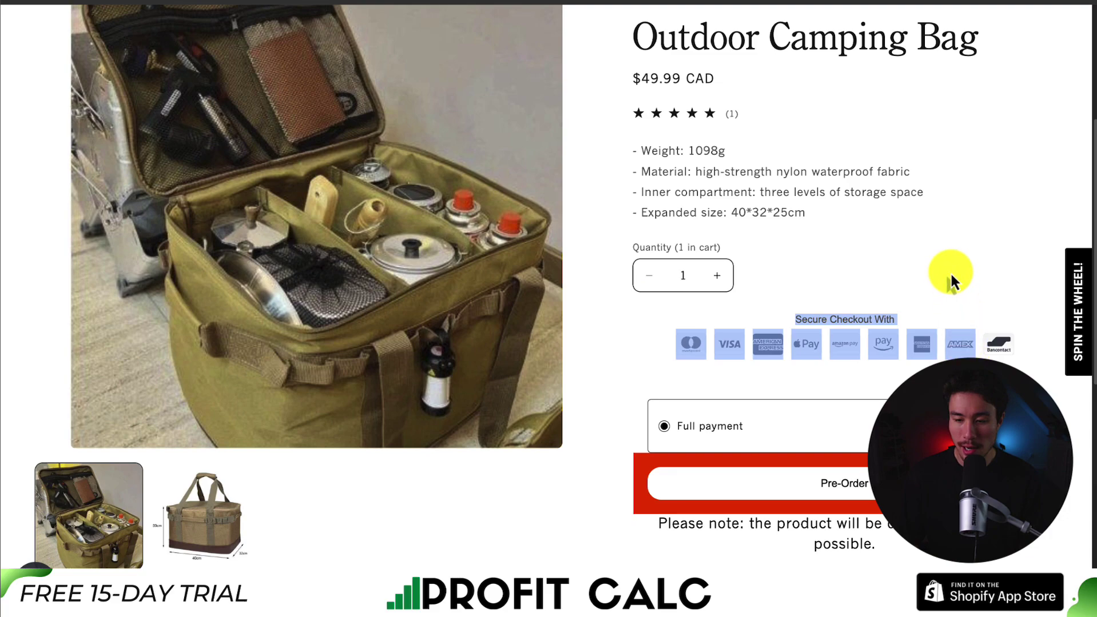
pyautogui.scroll(-3, 947, 262)
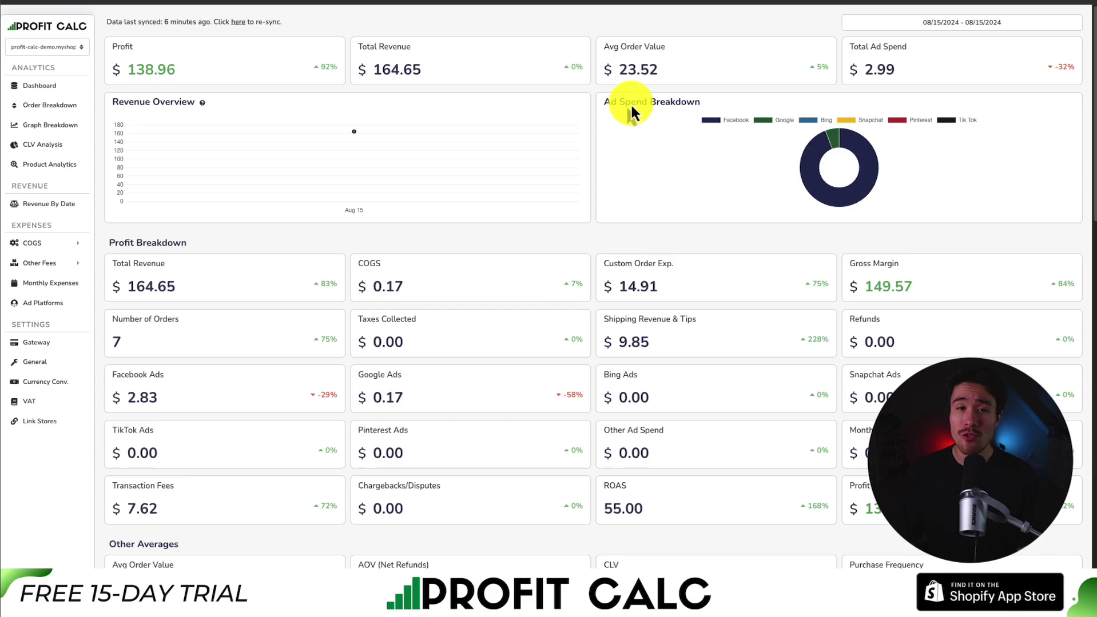
# Switch the Profit Calc date range to Last 7 Days and review the $888.31 profit, $1,052.12 revenue and 40 orders.
pyautogui.click(942, 22)
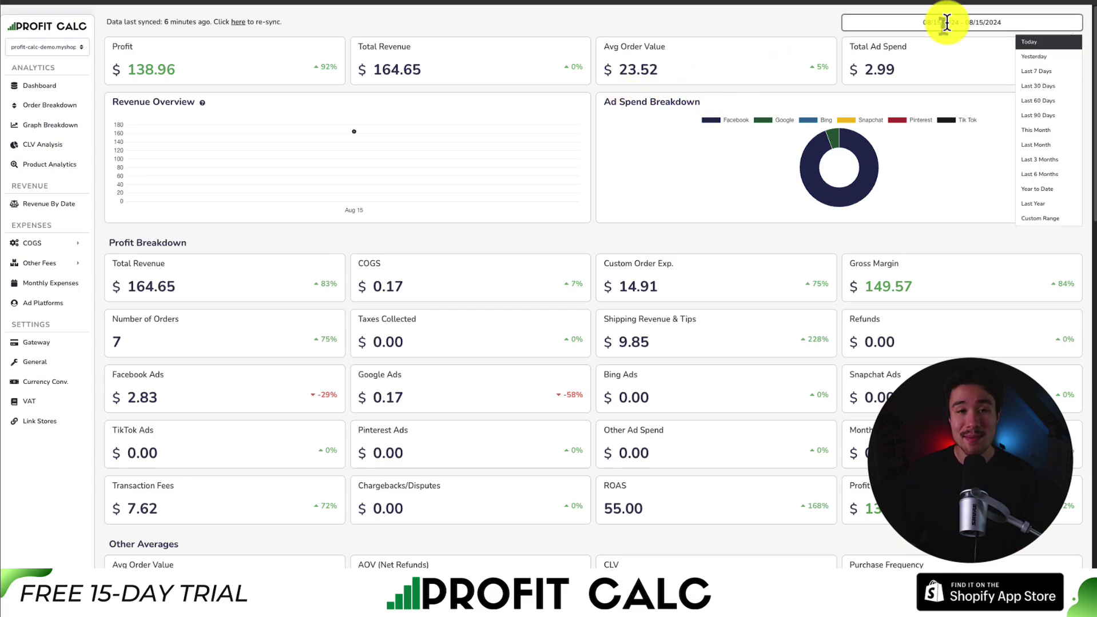
pyautogui.click(1014, 84)
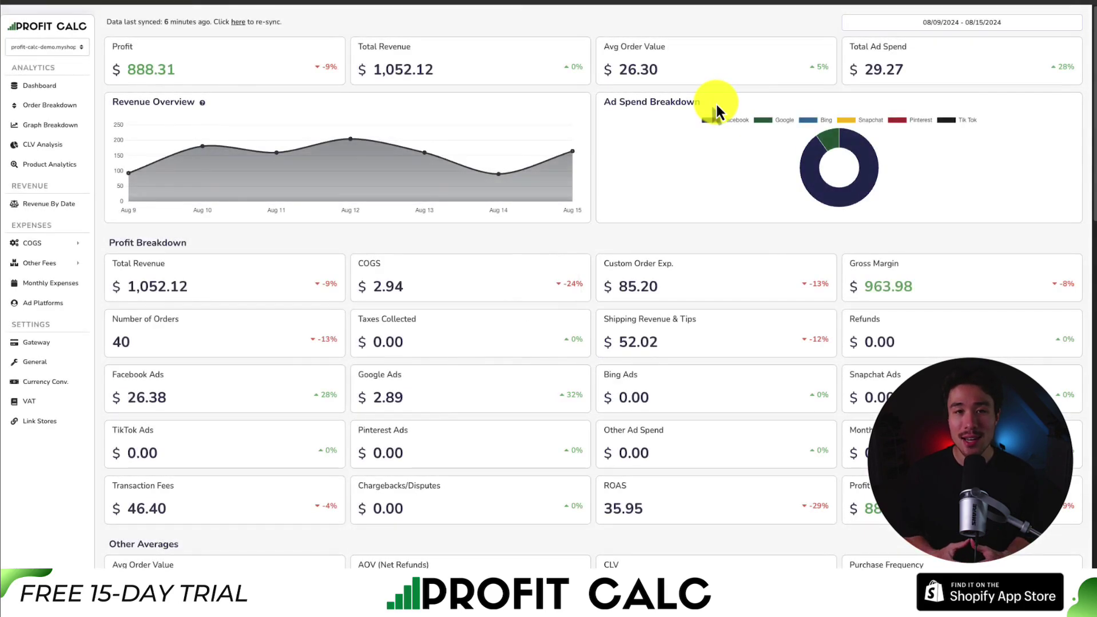
pyautogui.moveTo(1092, 57); pyautogui.dragTo(1089, 188)
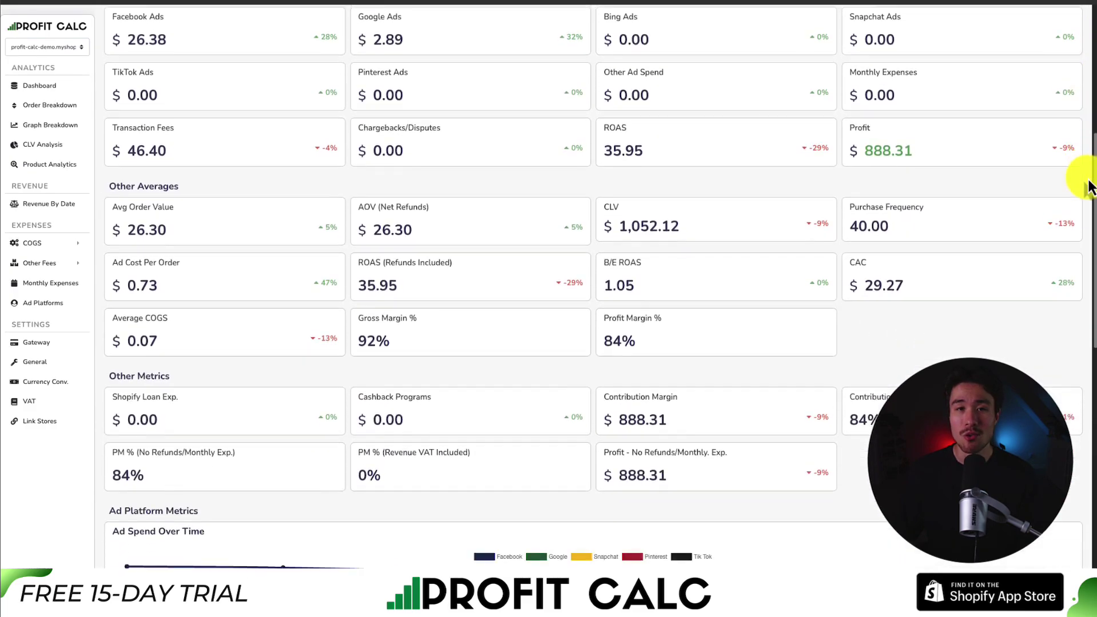
pyautogui.scroll(-6, 1070, 209)
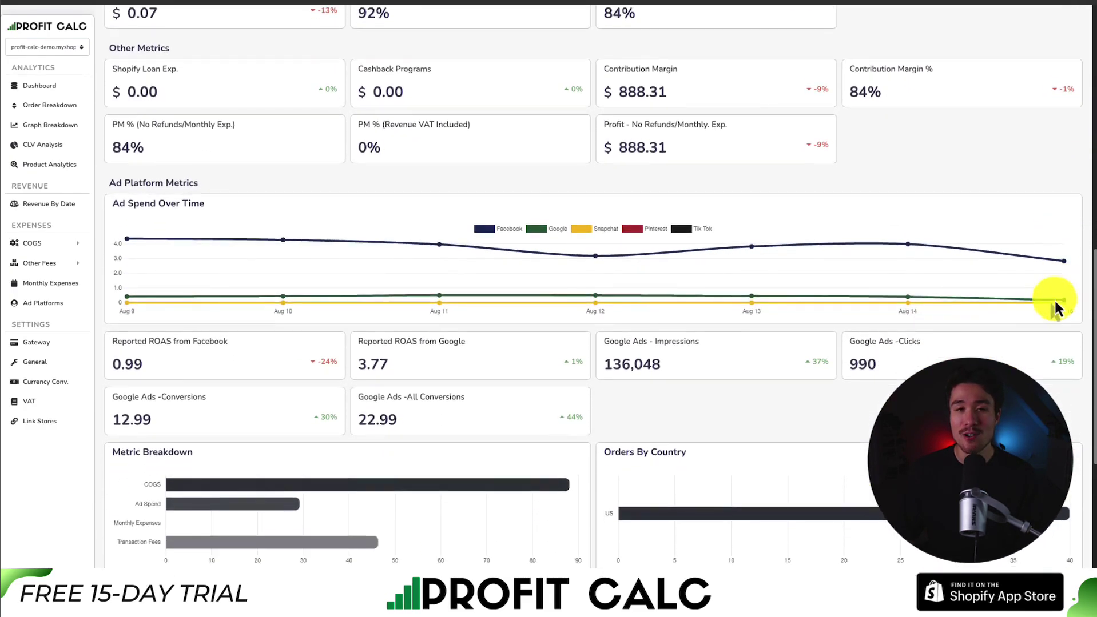
pyautogui.scroll(-8, 1056, 309)
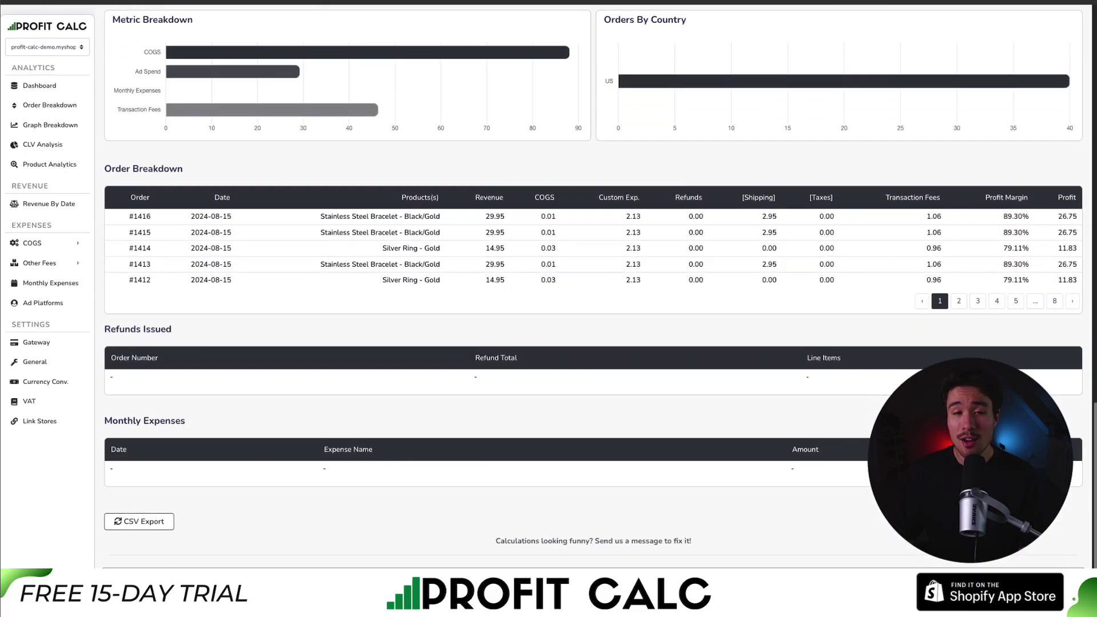
pyautogui.scroll(4, 1053, 374)
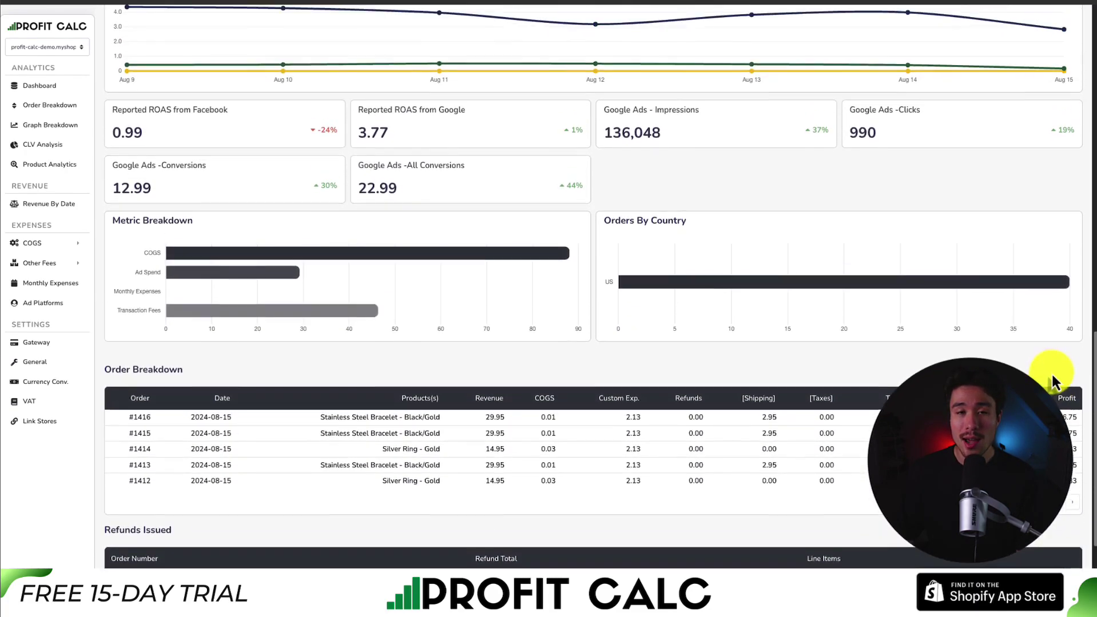
pyautogui.scroll(2, 1053, 375)
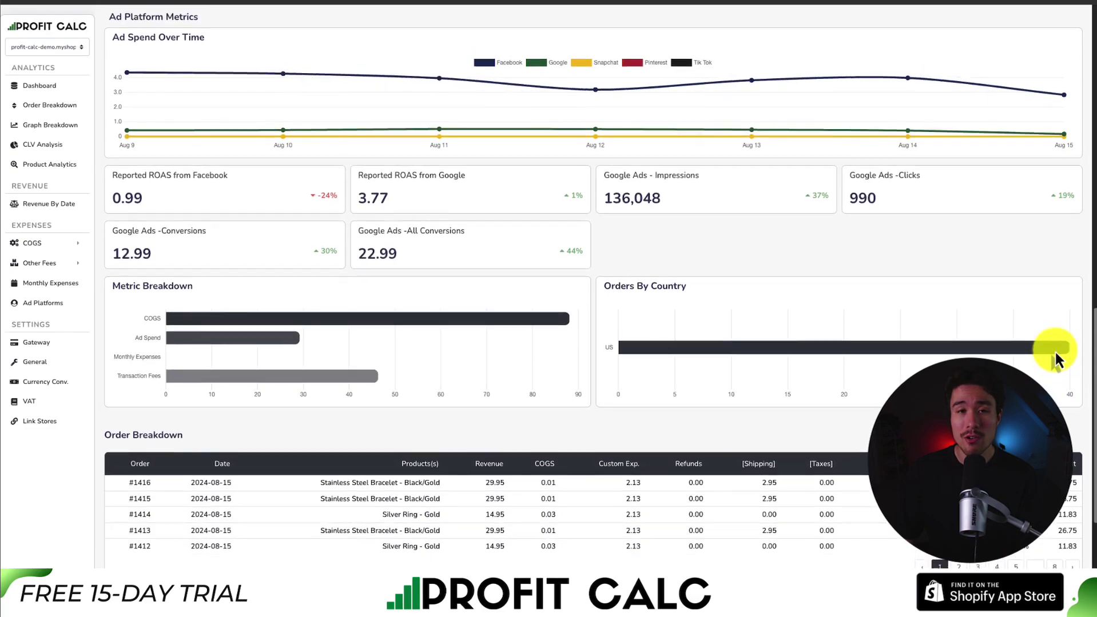
pyautogui.scroll(5, 1056, 332)
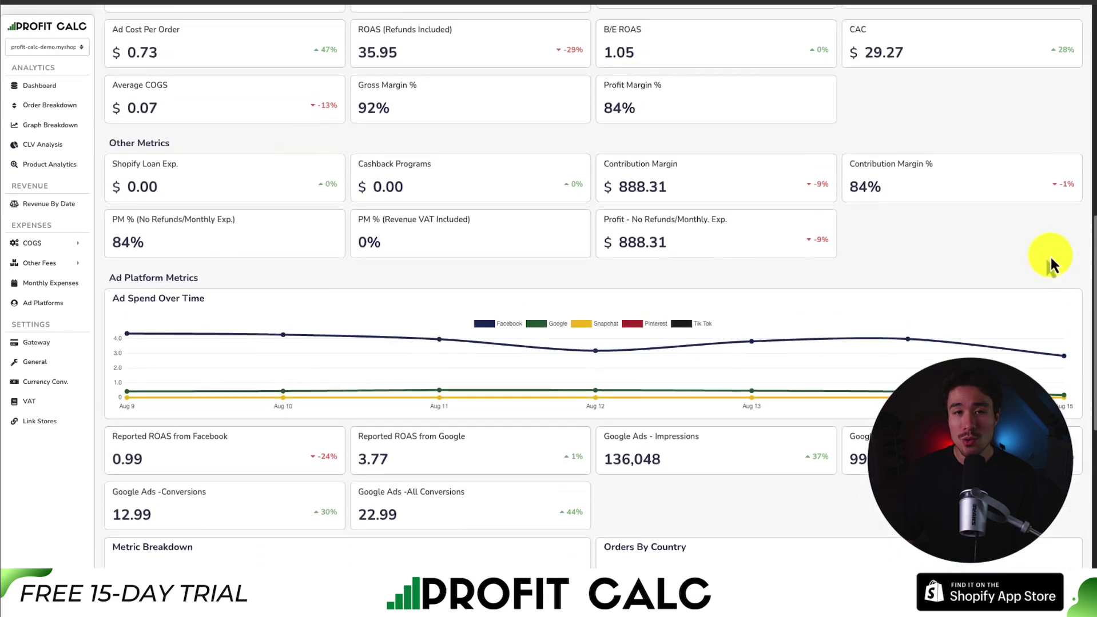
pyautogui.scroll(1, 1048, 228)
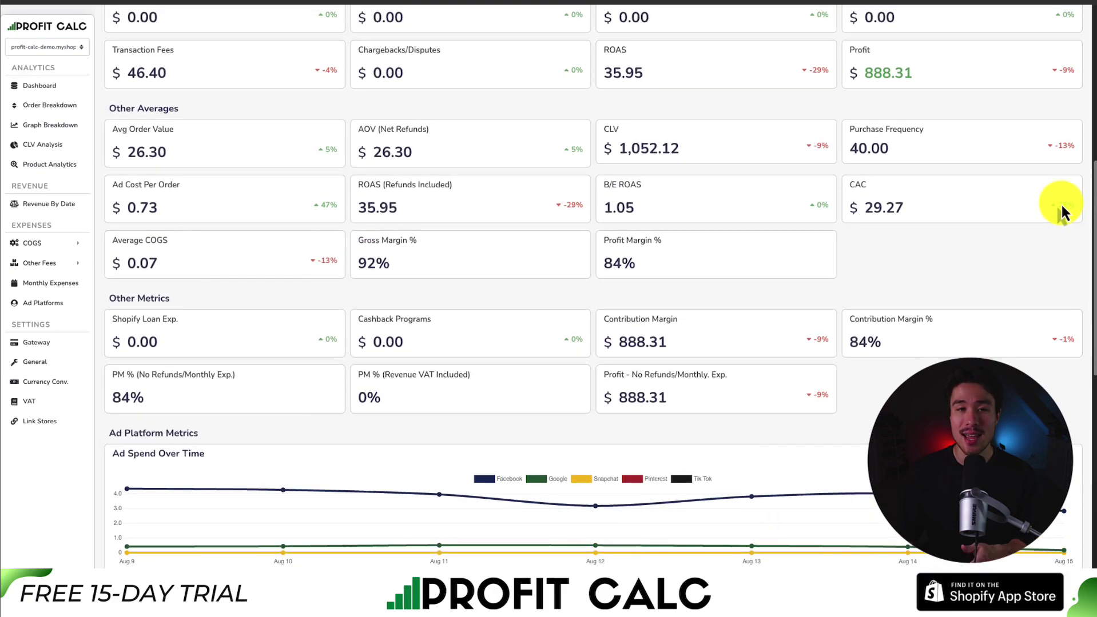
pyautogui.scroll(5, 1061, 206)
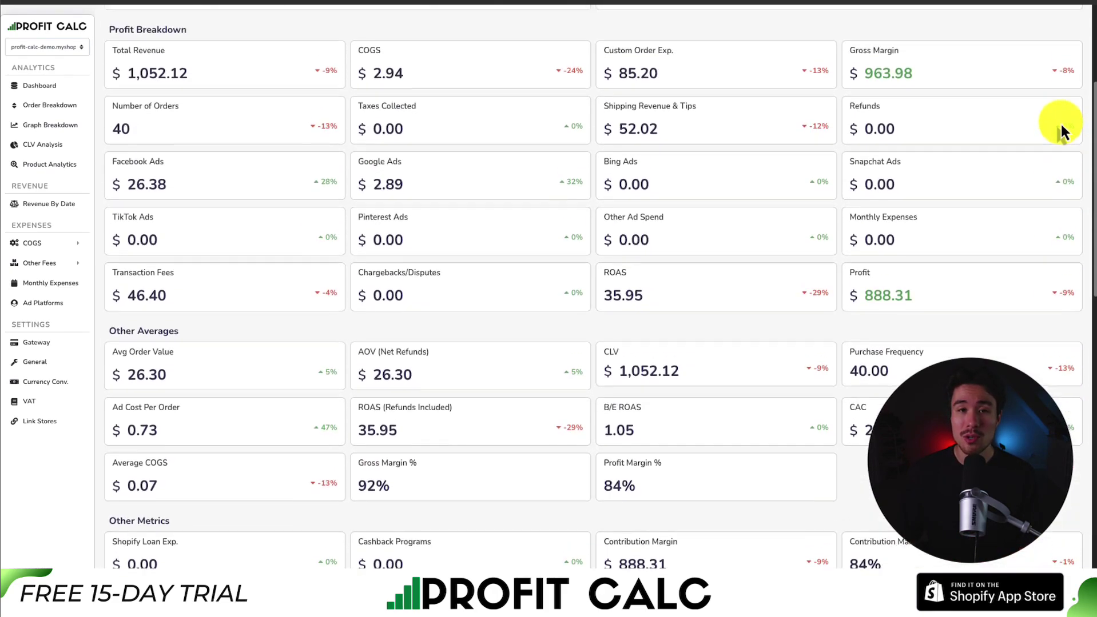
pyautogui.scroll(1, 1052, 63)
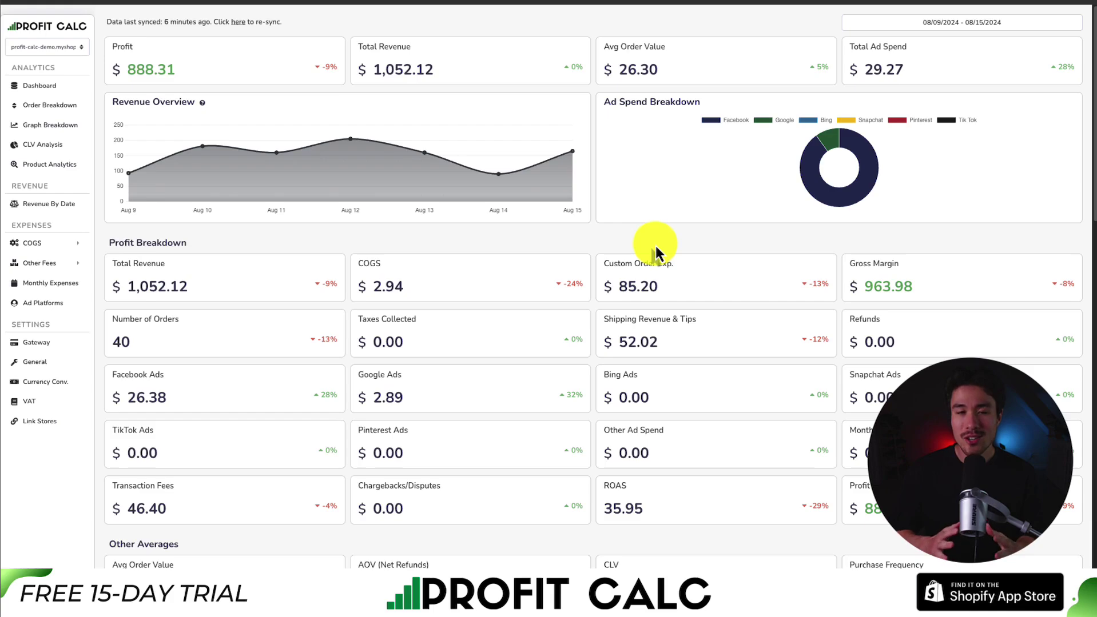